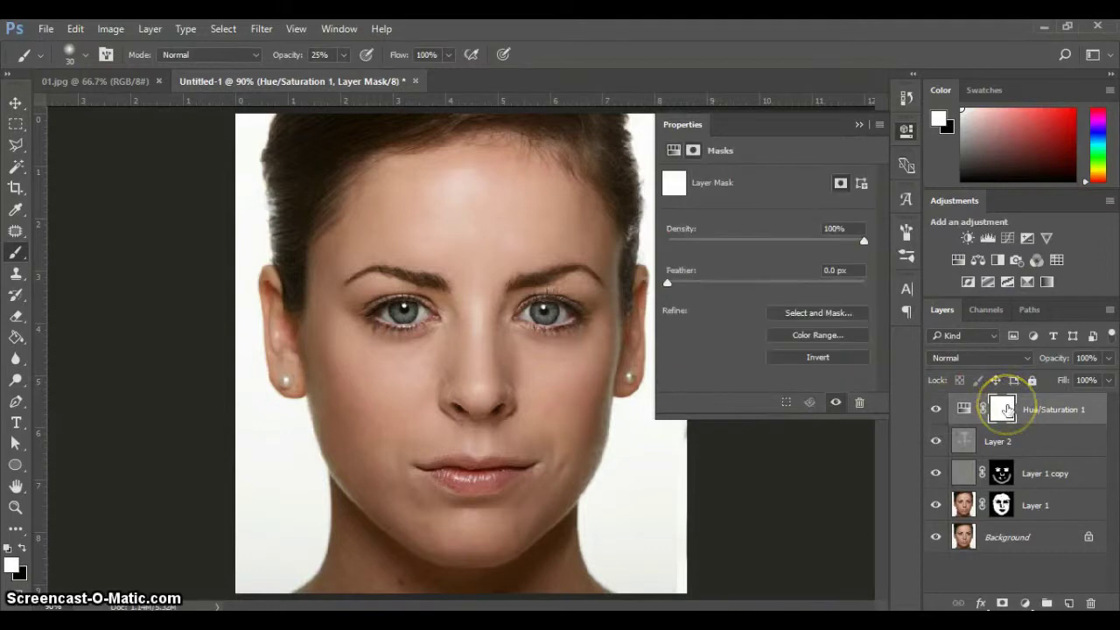
Colorize the Hue/Saturation 1 adjustment with hue 20 and saturation 21, and lower its lightness
left_click(963, 409)
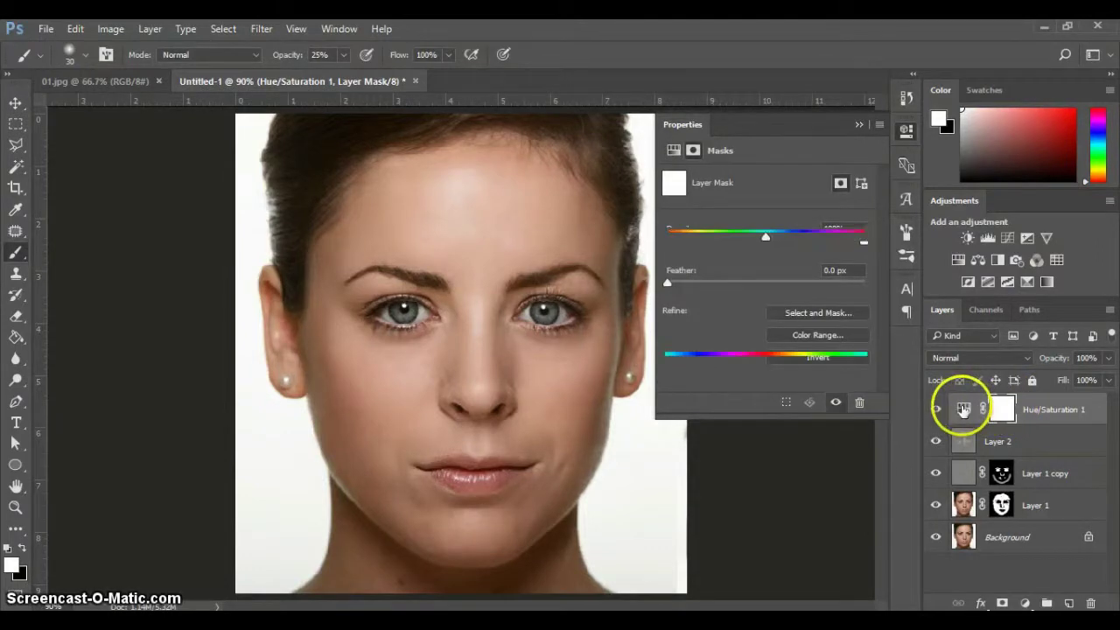
left_click_drag(768, 270, 721, 272)
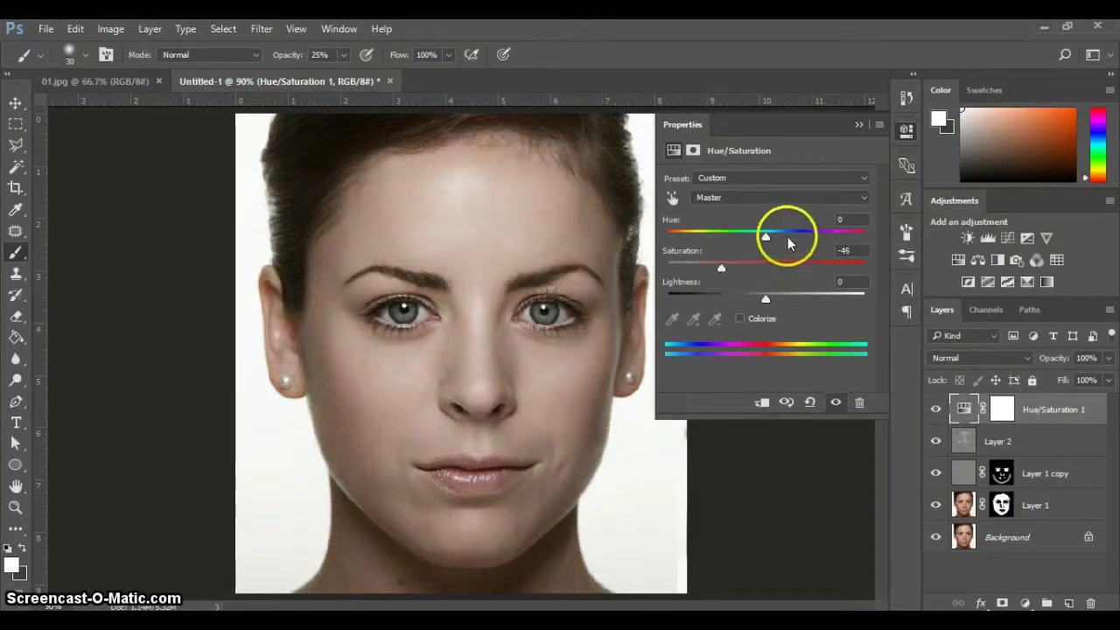
left_click_drag(766, 238, 684, 238)
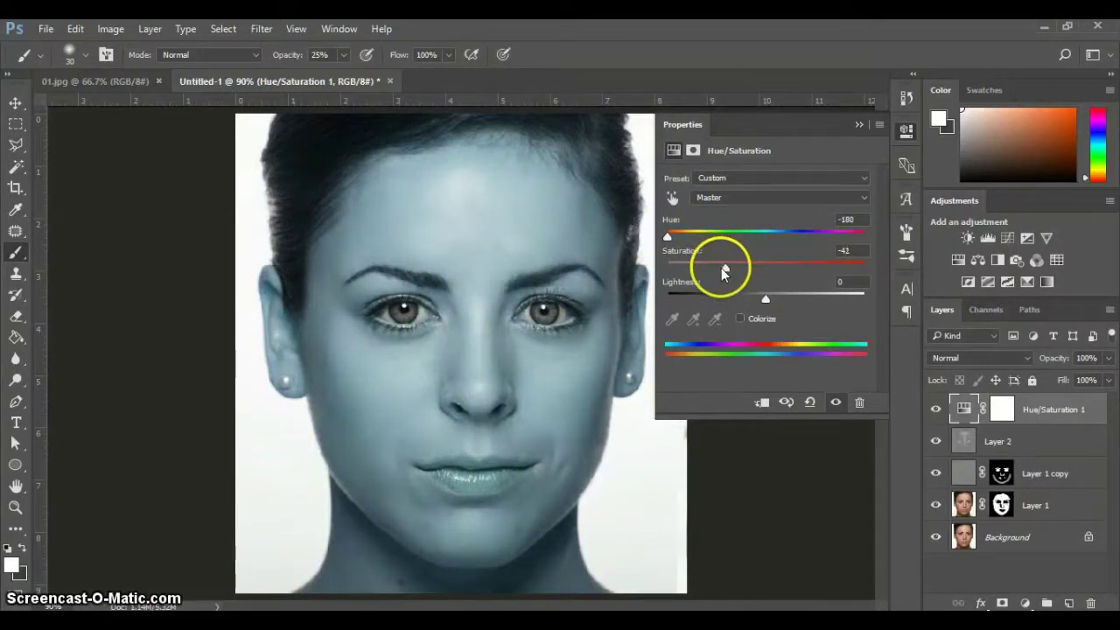
left_click(739, 320)
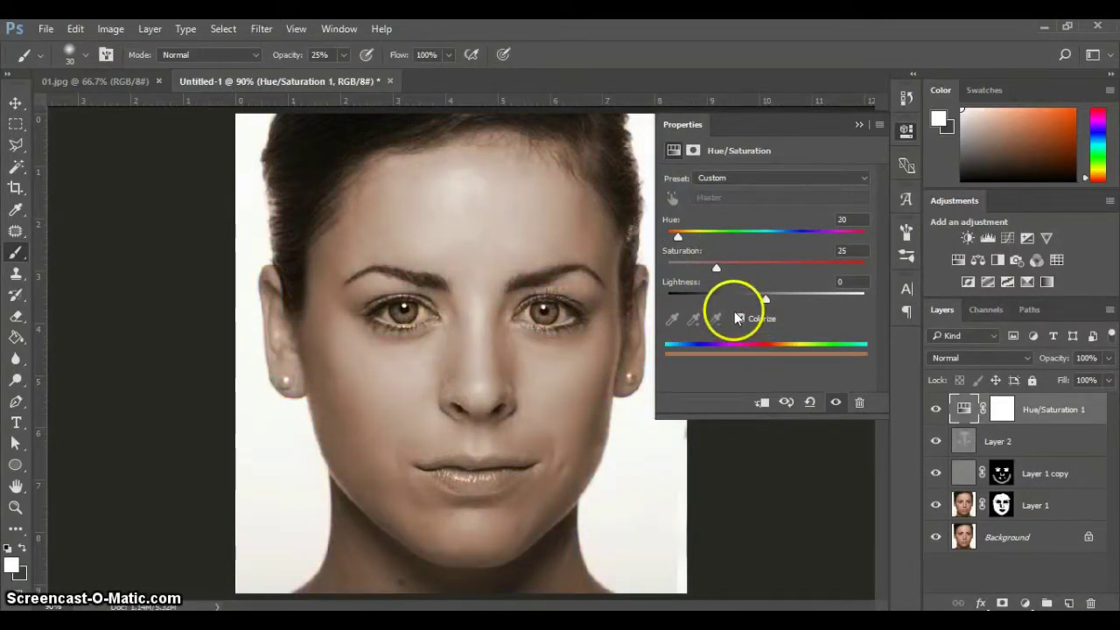
left_click_drag(670, 237, 675, 245)
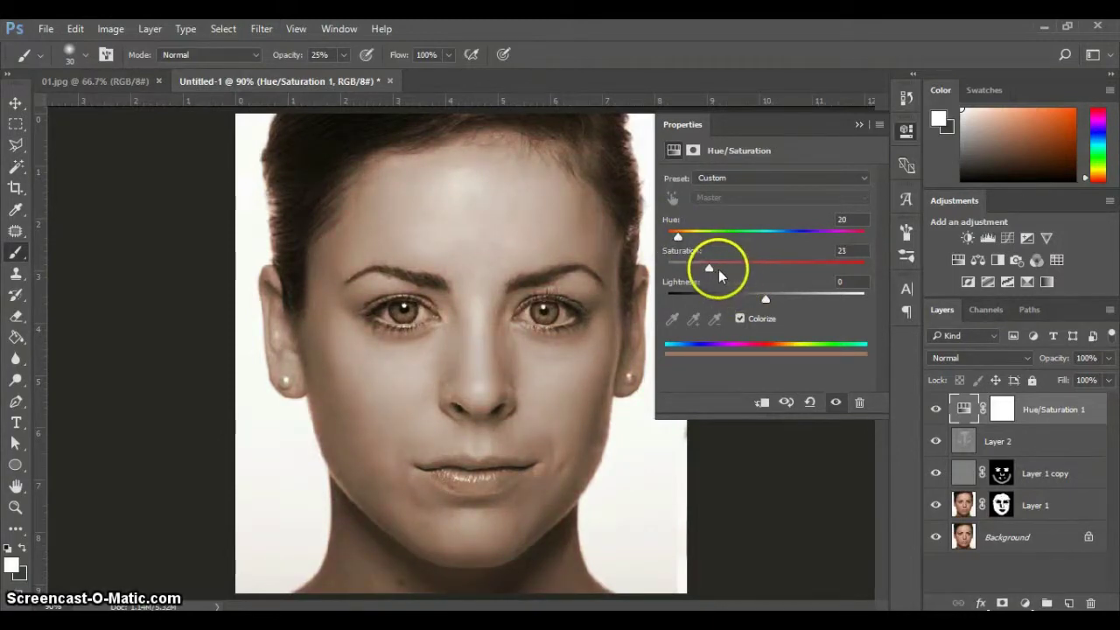
left_click_drag(775, 299, 738, 302)
Invert the Hue/Saturation 1 mask and paint a brown shadow onto both upper eyelids with the white brush at 25% opacity
left_click(1004, 409)
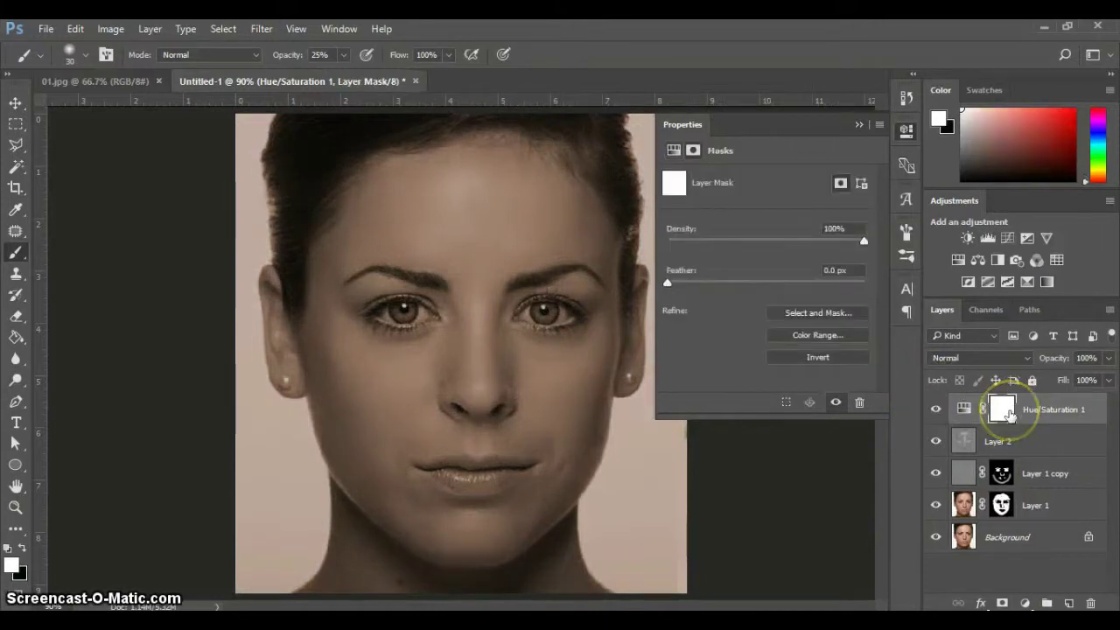
key("ctrl+i")
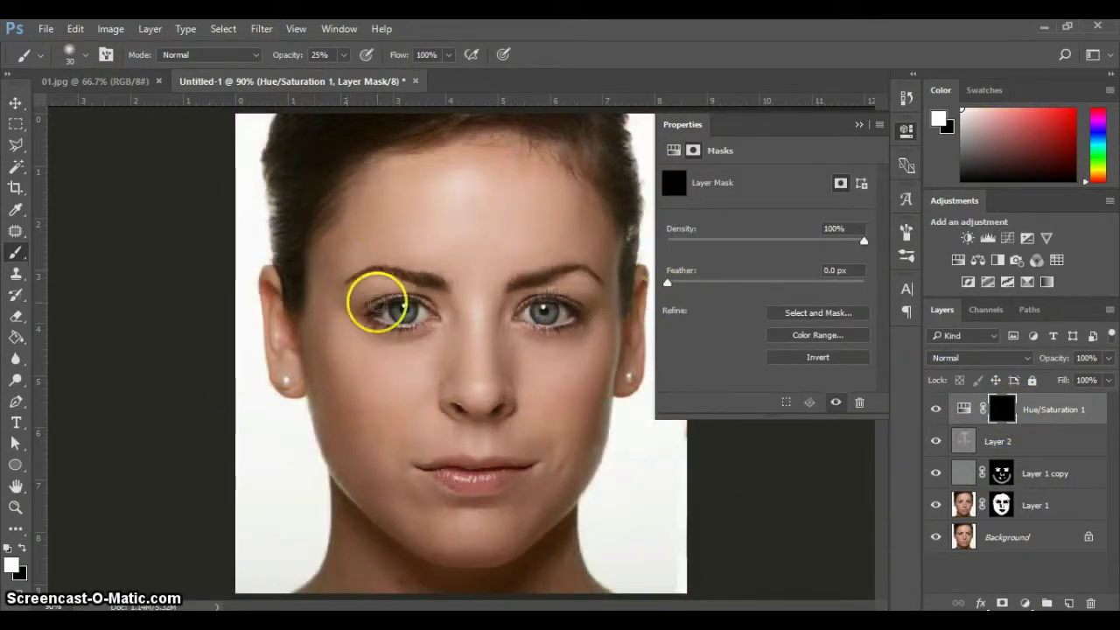
mouse_move(366, 304)
left_mouse_down()
mouse_move(395, 288)
mouse_move(365, 294)
mouse_move(428, 298)
mouse_move(398, 288)
mouse_move(432, 307)
left_mouse_up()
mouse_move(523, 300)
left_mouse_down()
mouse_move(588, 298)
mouse_move(530, 298)
left_mouse_up()
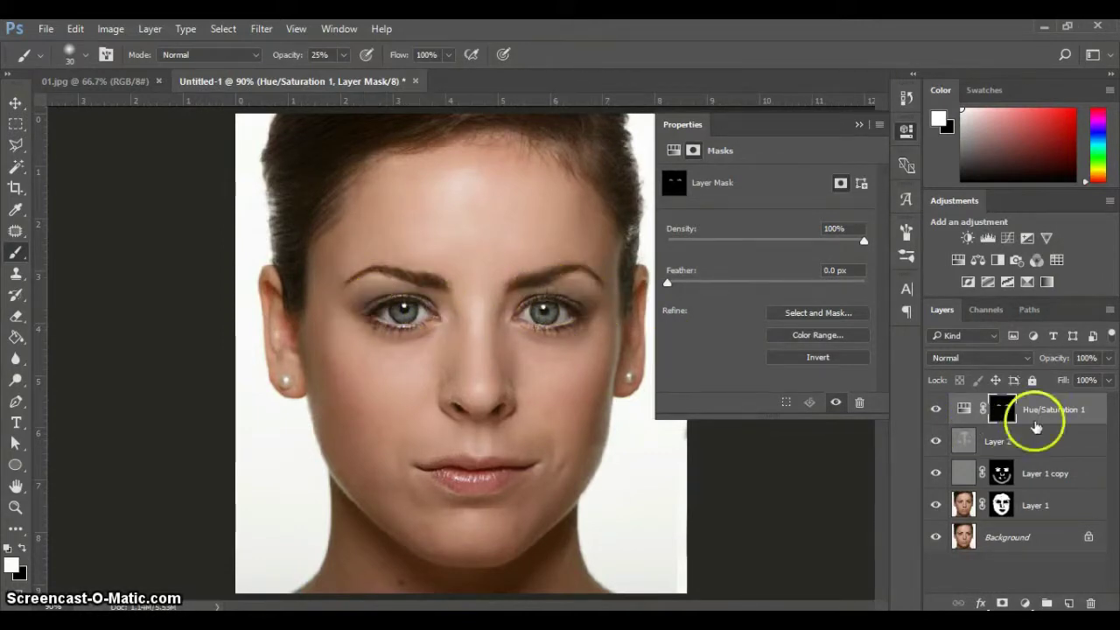
Add a second Hue/Saturation adjustment above the first, colorized with hue 0, saturation 39 and lightness -81
left_click(1039, 409)
left_click(992, 280)
left_click(958, 260)
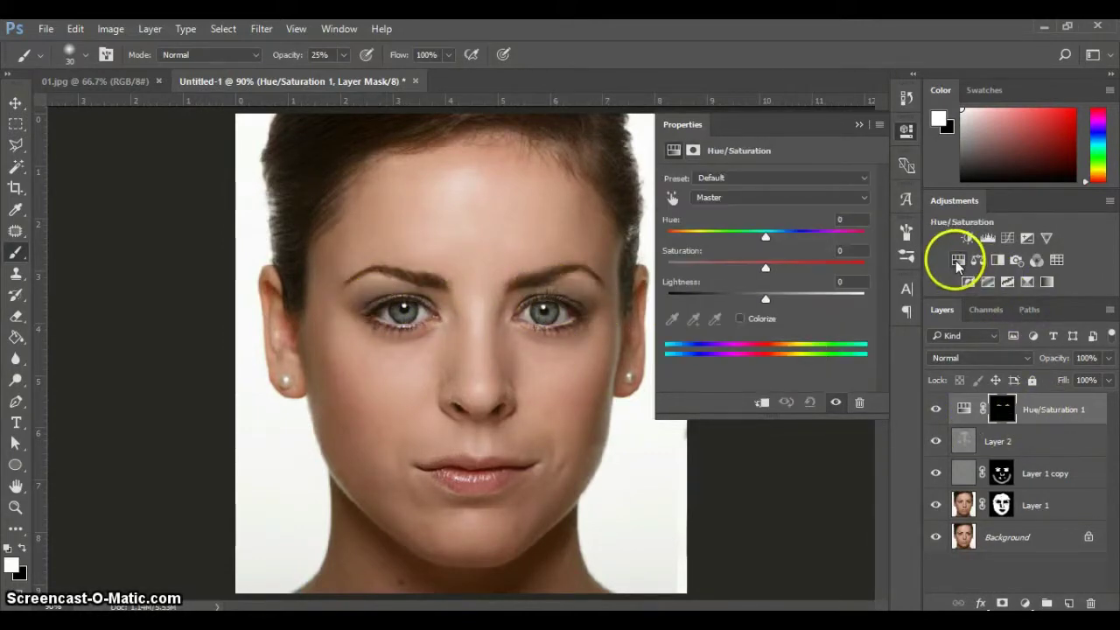
left_click(739, 319)
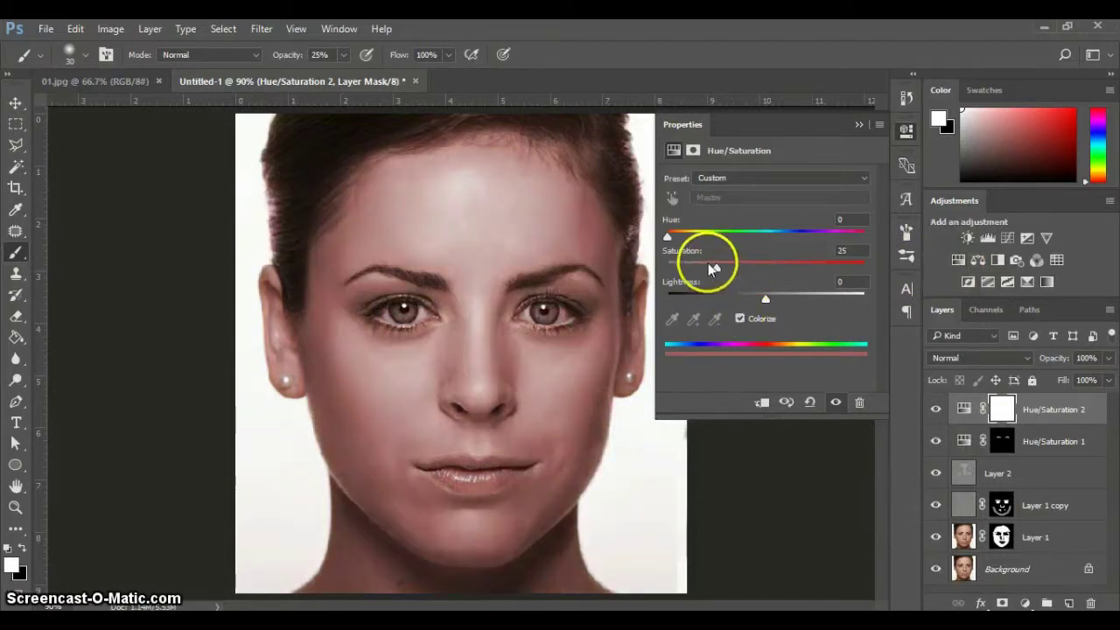
left_click_drag(766, 299, 699, 299)
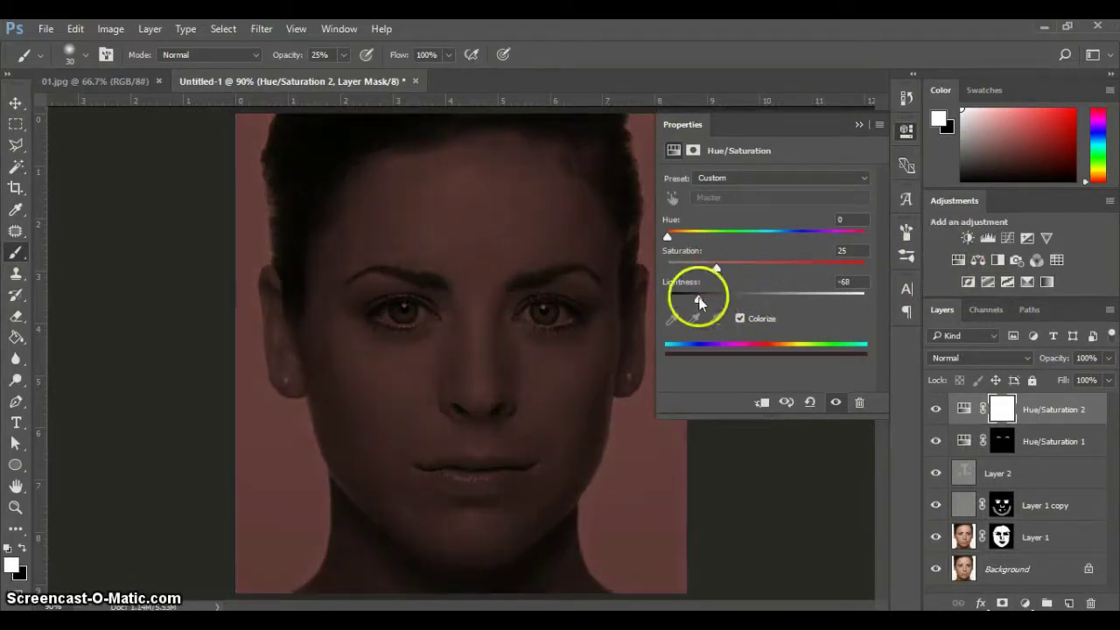
left_click_drag(743, 268, 744, 268)
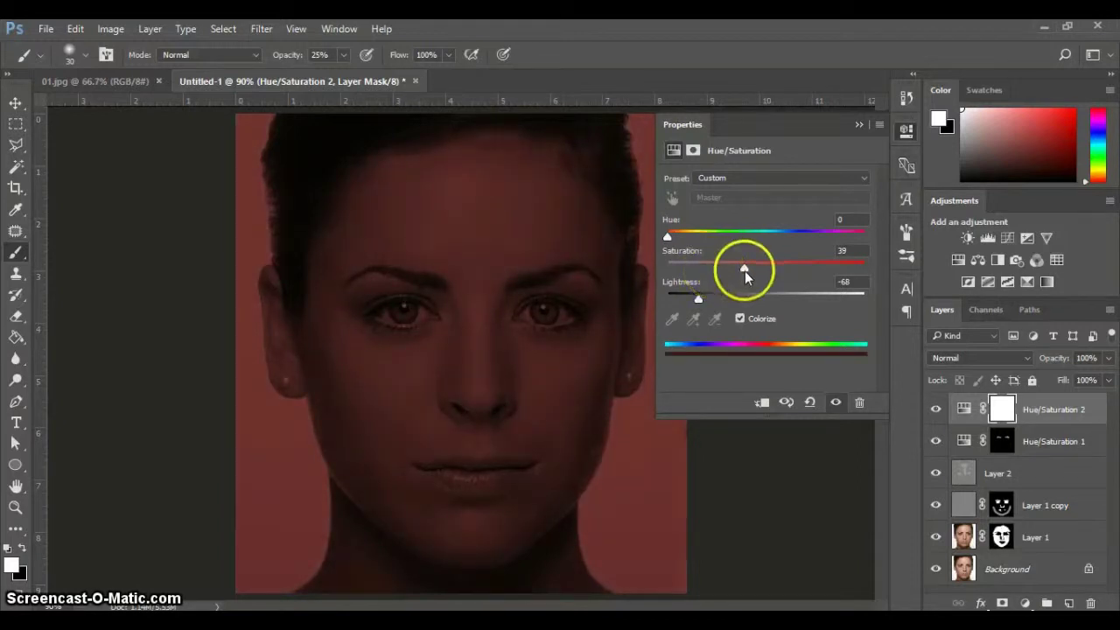
left_click_drag(698, 298, 693, 295)
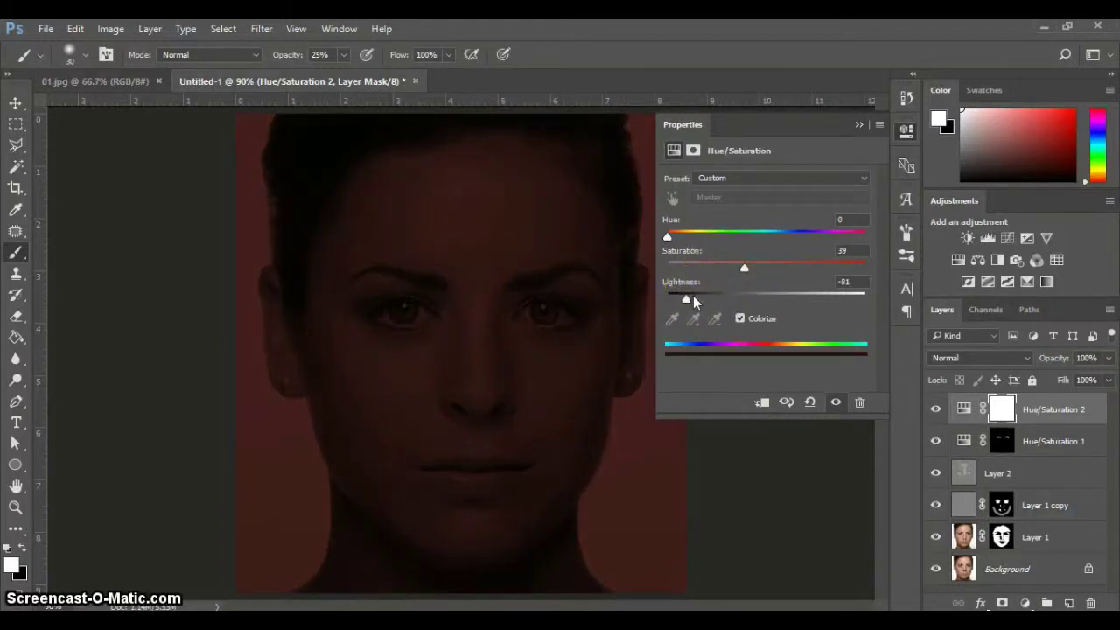
Invert the Hue/Saturation 2 mask and paint darker shadow on both outer eyelid corners, lowering the brush opacity to 6% along the way
left_click(1002, 409)
key("ctrl+i")
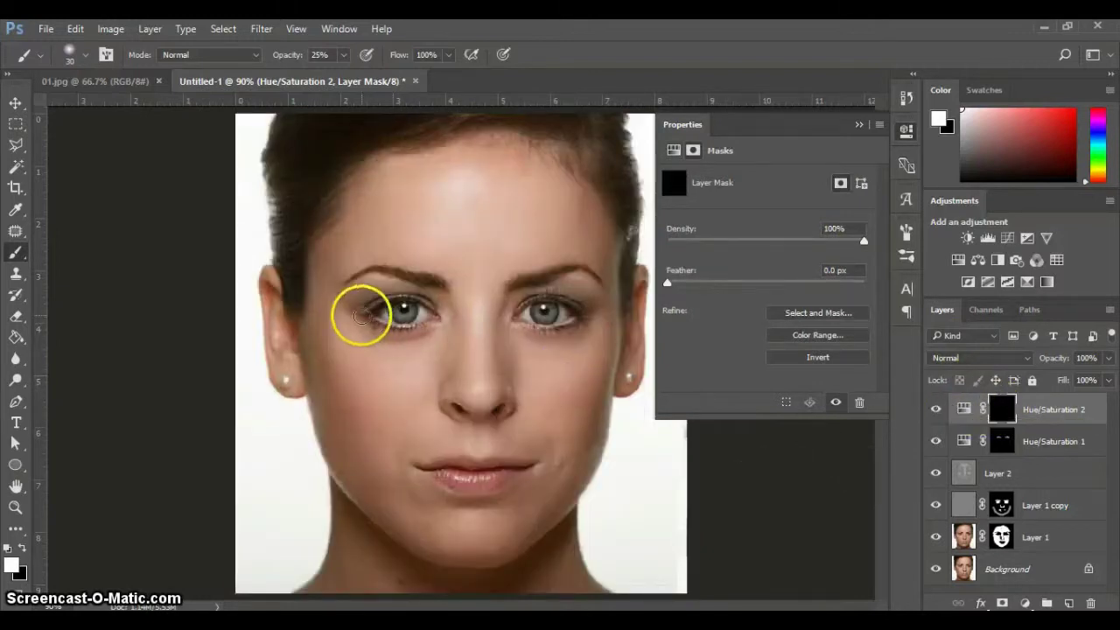
left_click_drag(368, 306, 373, 300)
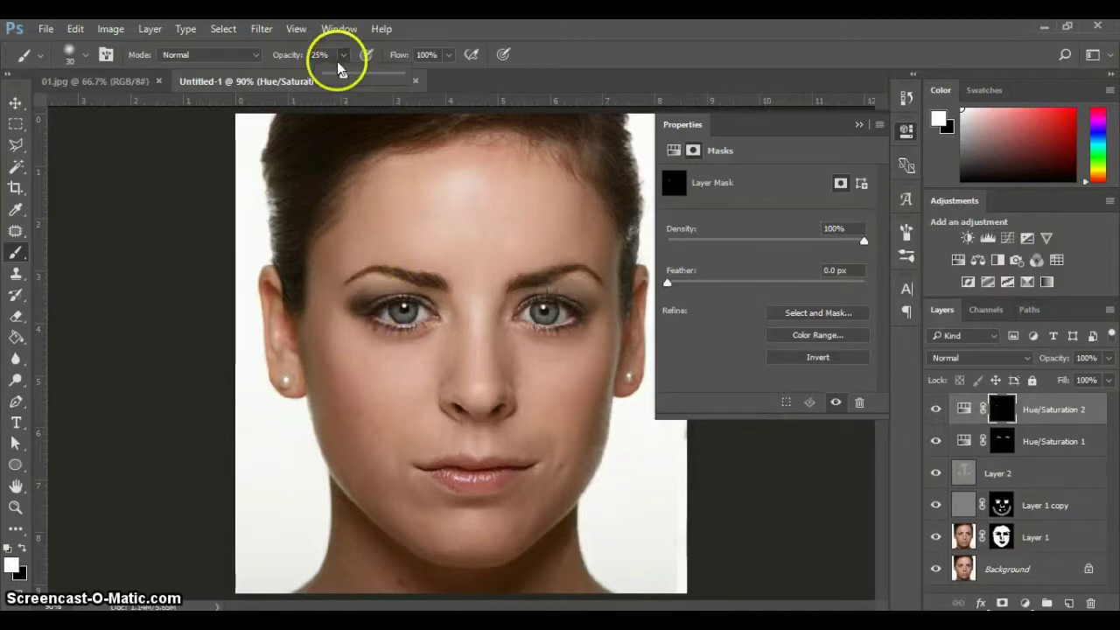
left_click_drag(344, 56, 331, 73)
left_click_drag(357, 307, 385, 298)
mouse_move(578, 313)
left_mouse_down()
mouse_move(590, 314)
mouse_move(570, 295)
mouse_move(572, 318)
left_mouse_up()
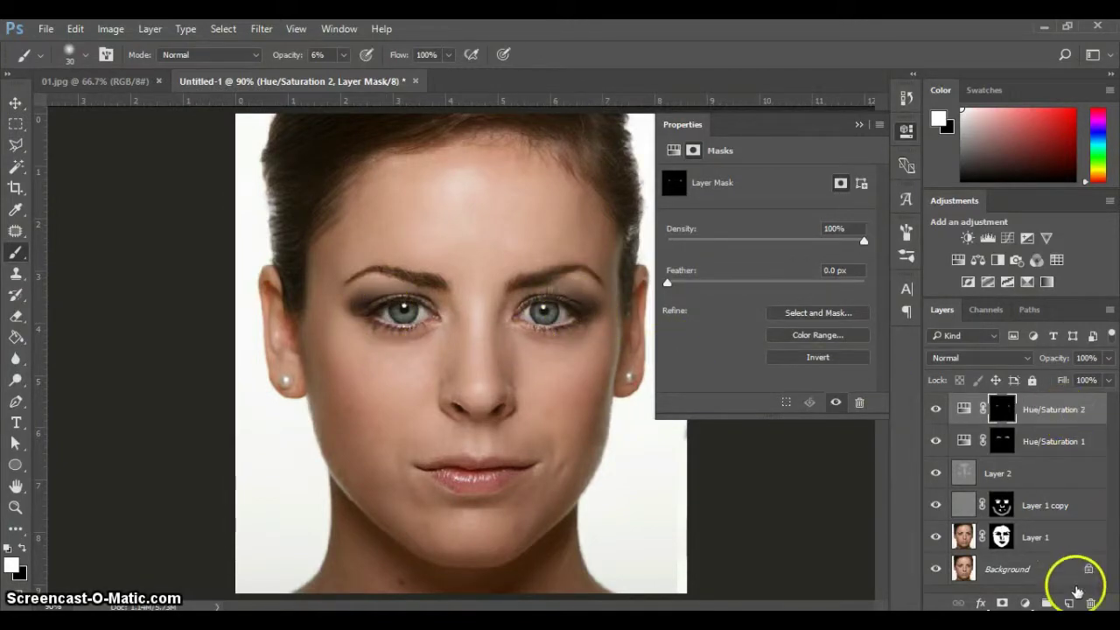
Add a Levels adjustment with midtones 1.13 and white input level 226, and invert its mask
left_click(988, 238)
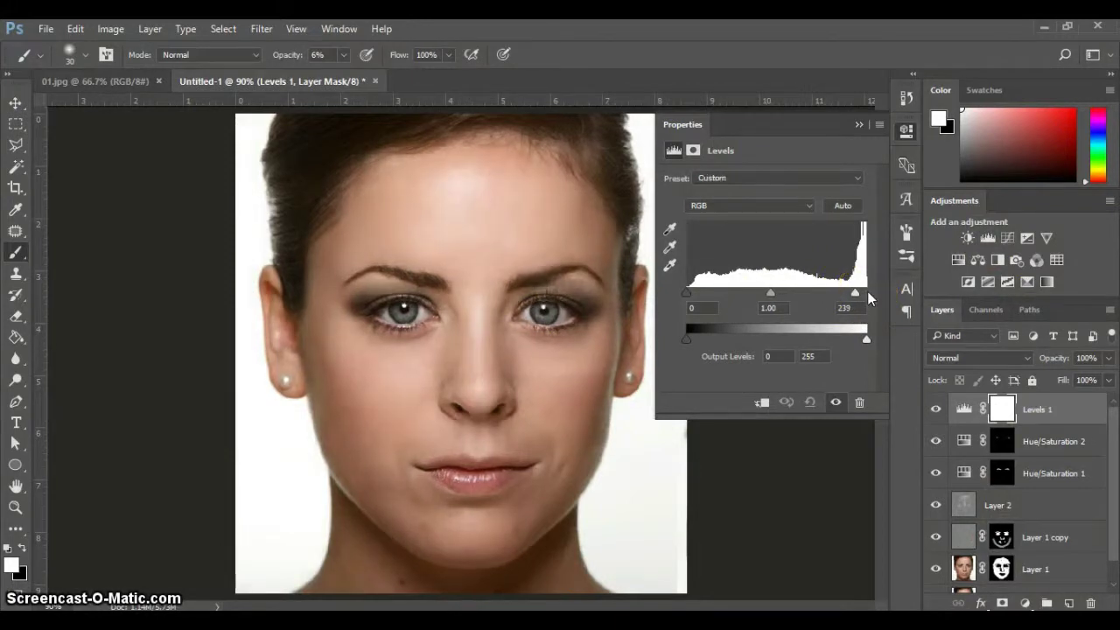
left_click_drag(866, 294, 844, 299)
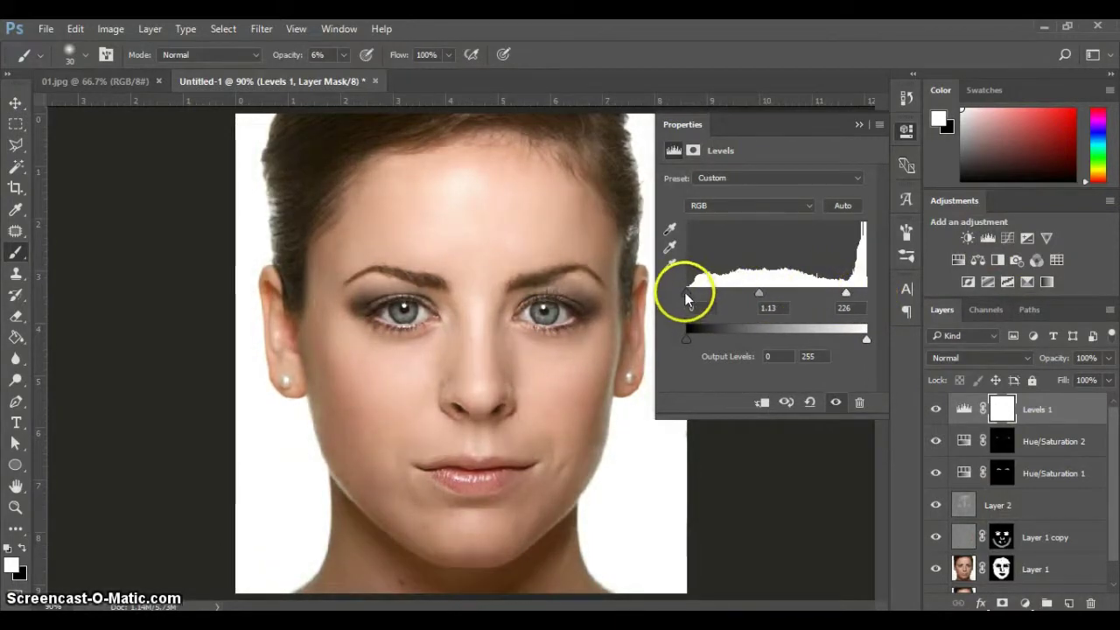
left_click(1001, 411)
key("ctrl+i")
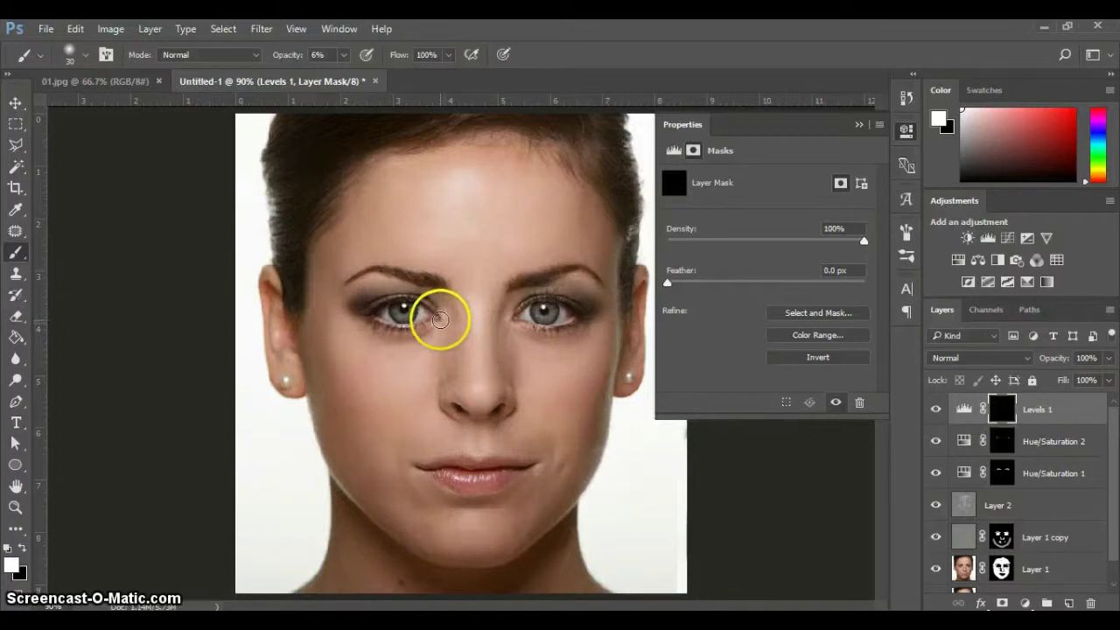
Brighten the inner corners and whites of both eyes by painting on the Levels mask, raising the brush opacity to 49%
mouse_move(440, 320)
left_mouse_down()
mouse_move(432, 309)
mouse_move(430, 324)
mouse_move(432, 312)
left_mouse_up()
mouse_move(532, 320)
left_mouse_down()
mouse_move(508, 322)
mouse_move(569, 320)
mouse_move(380, 315)
left_mouse_up()
left_click(344, 55)
left_click(379, 77)
left_click(437, 317)
mouse_move(547, 320)
left_mouse_down()
mouse_move(511, 313)
mouse_move(525, 322)
mouse_move(435, 312)
mouse_move(577, 313)
left_mouse_up()
left_click(716, 375)
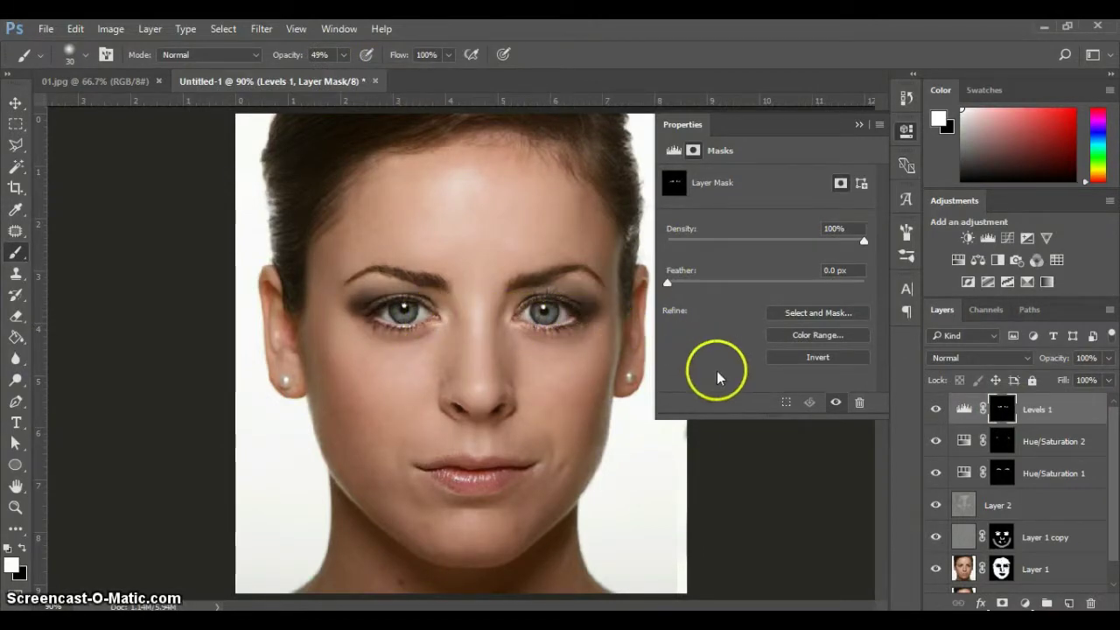
left_click(858, 125)
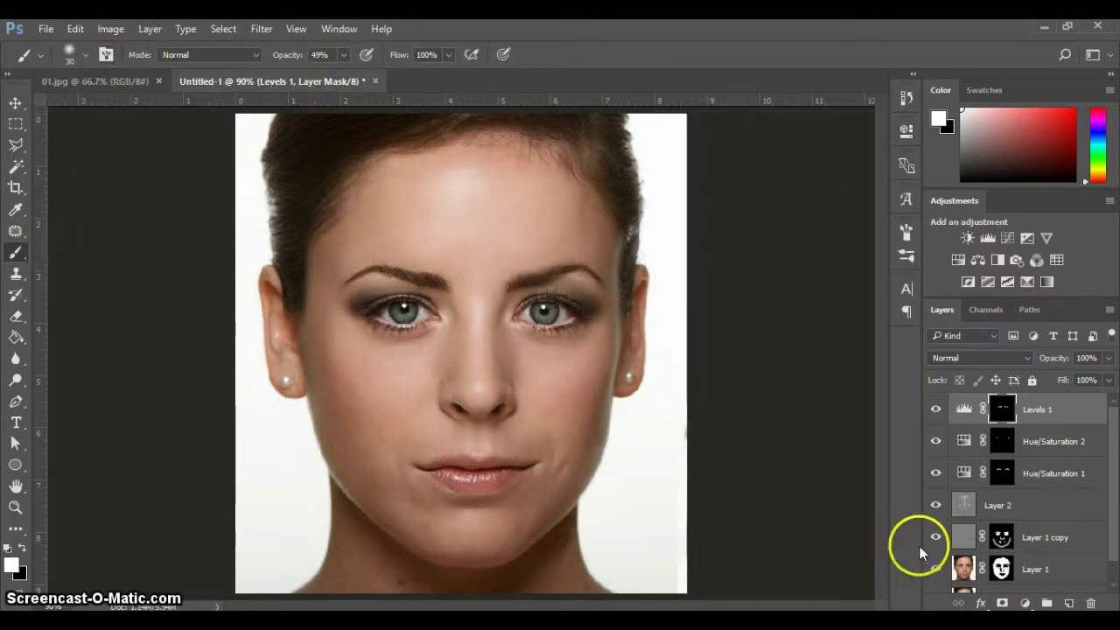
Create a new empty layer on top and choose the 233 px eyelash brush tip
left_click(1067, 603)
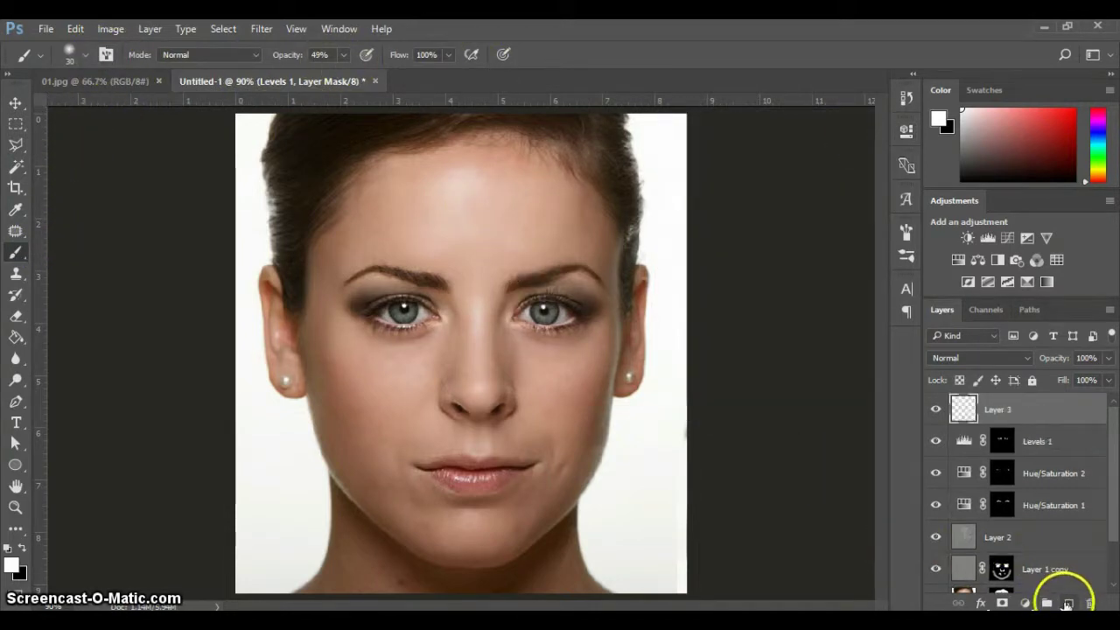
left_click(106, 55)
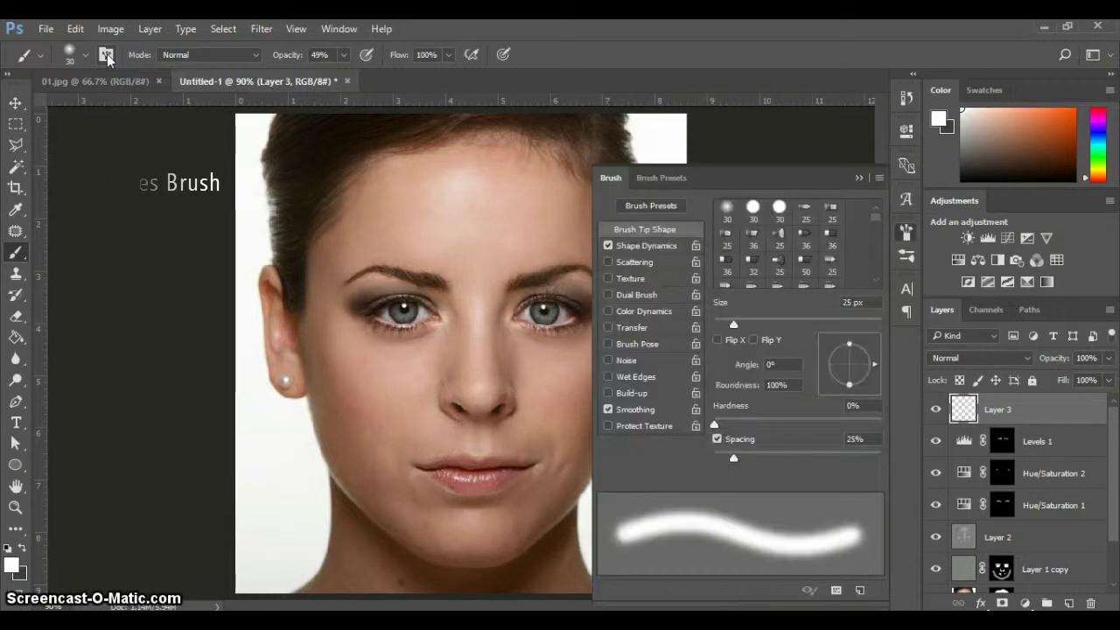
mouse_move(876, 226)
left_mouse_down()
mouse_move(879, 280)
mouse_move(877, 262)
left_mouse_up()
left_click(875, 210)
left_click(875, 210)
left_click(874, 210)
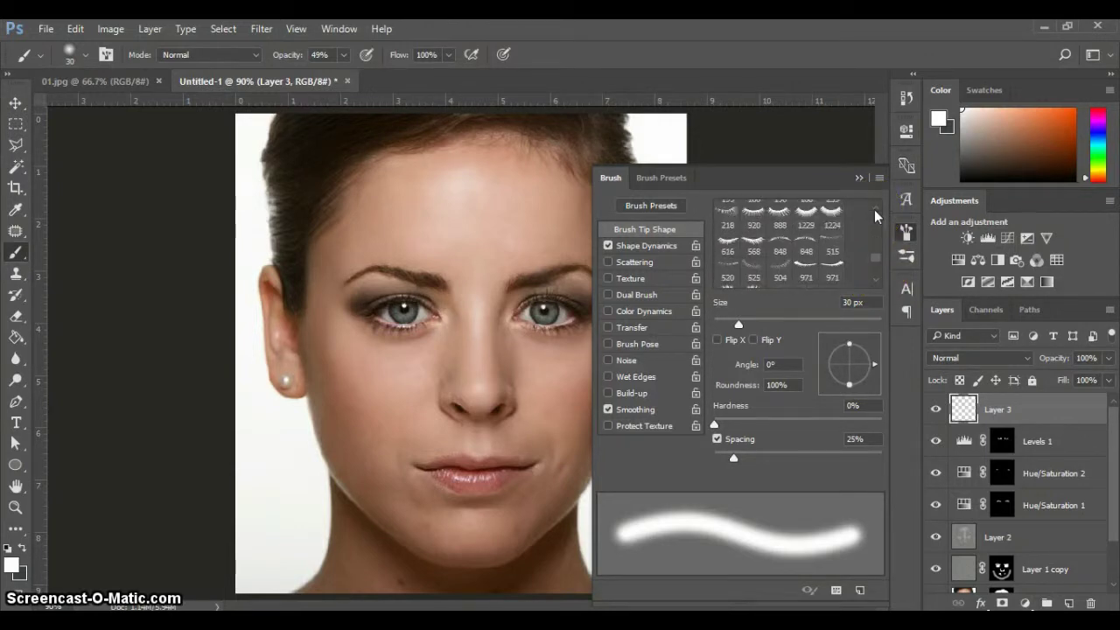
left_click(875, 213)
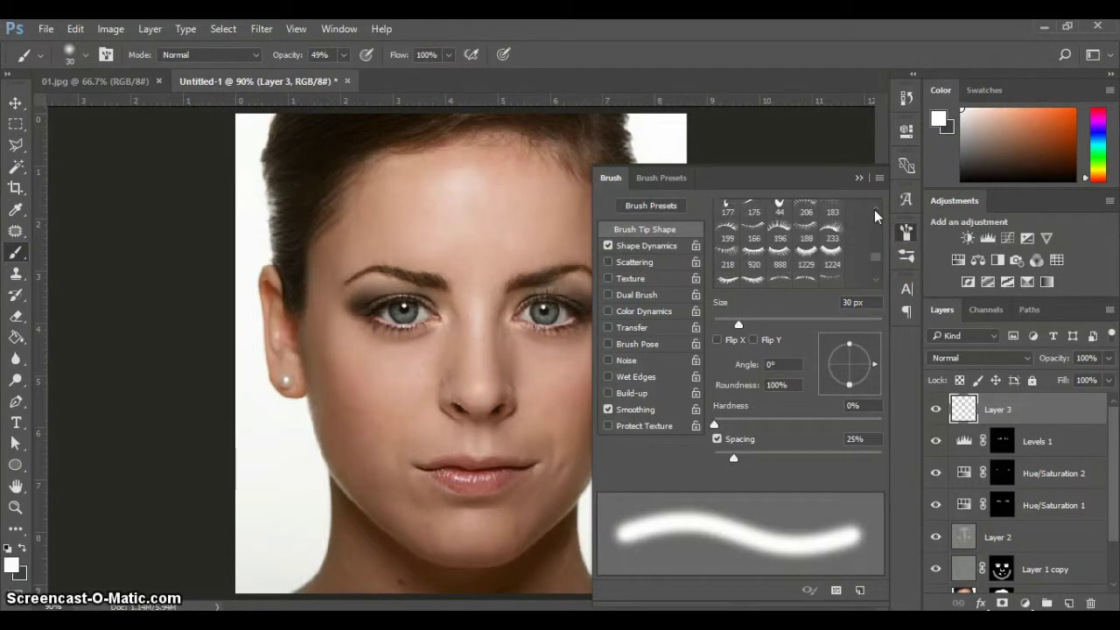
left_click(875, 212)
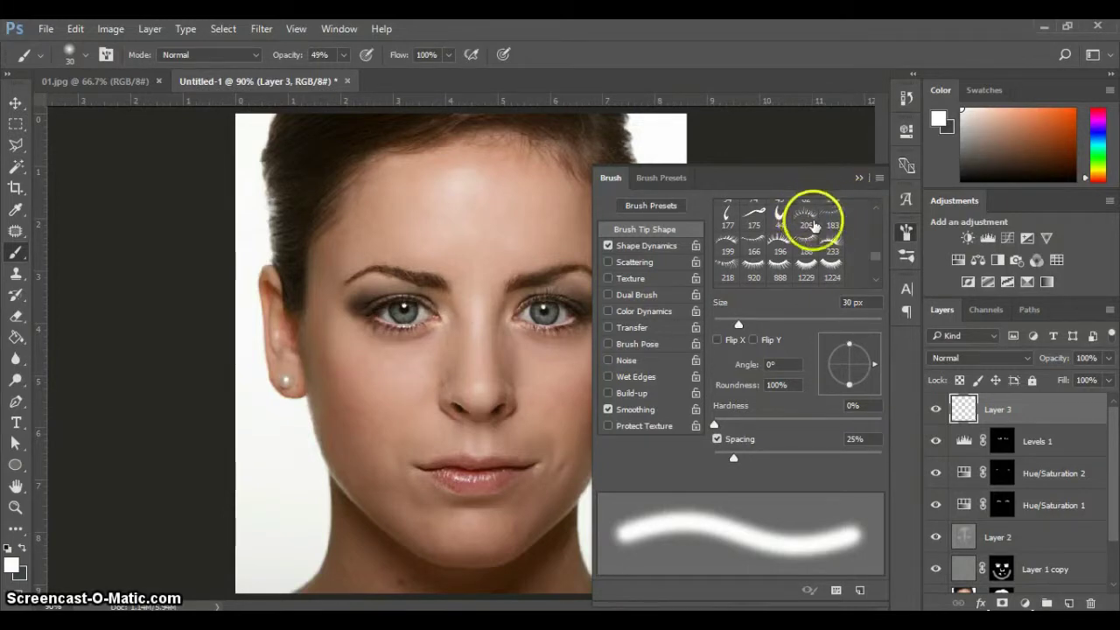
left_click(832, 238)
left_click(859, 177)
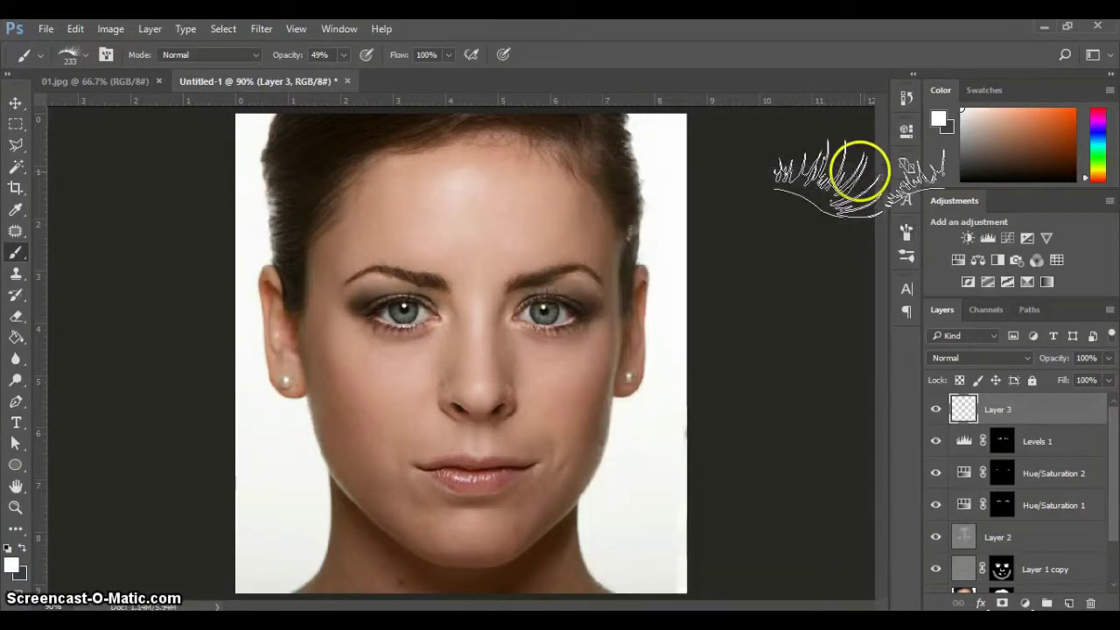
Set the foreground color to near-black and reduce the eyelash brush size to 100 px
left_click(12, 567)
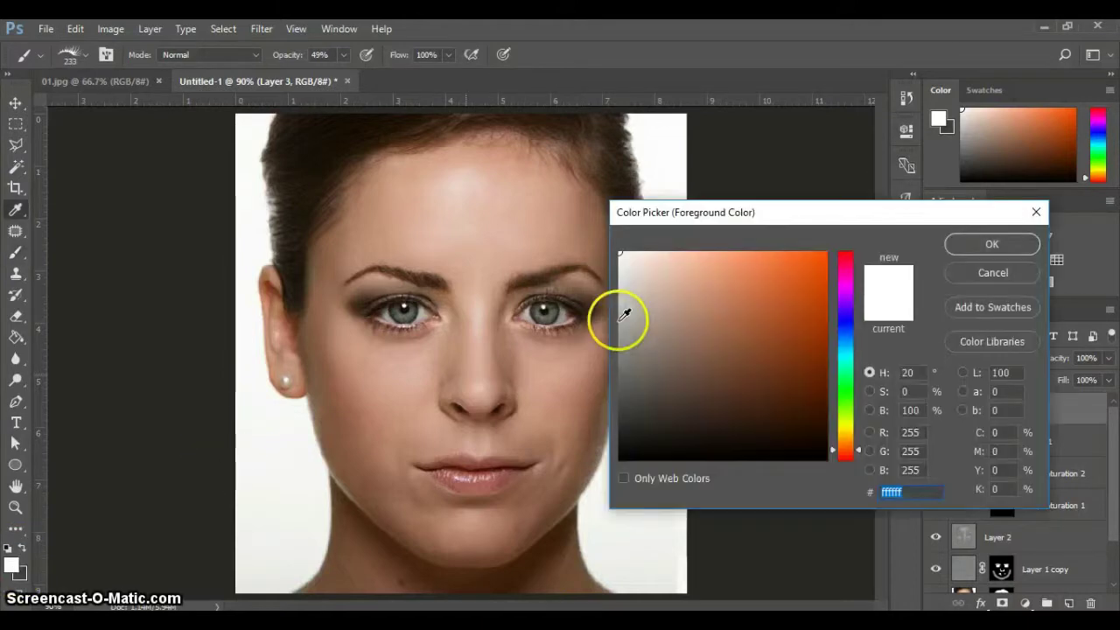
left_click_drag(735, 408, 821, 456)
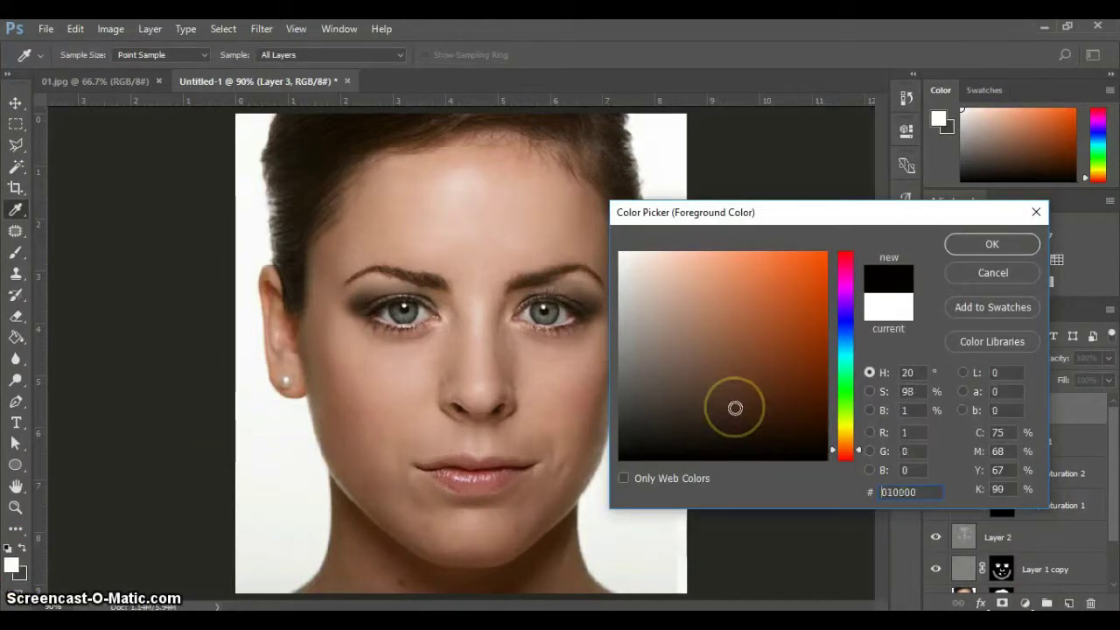
left_click_drag(735, 408, 826, 457)
left_click(991, 247)
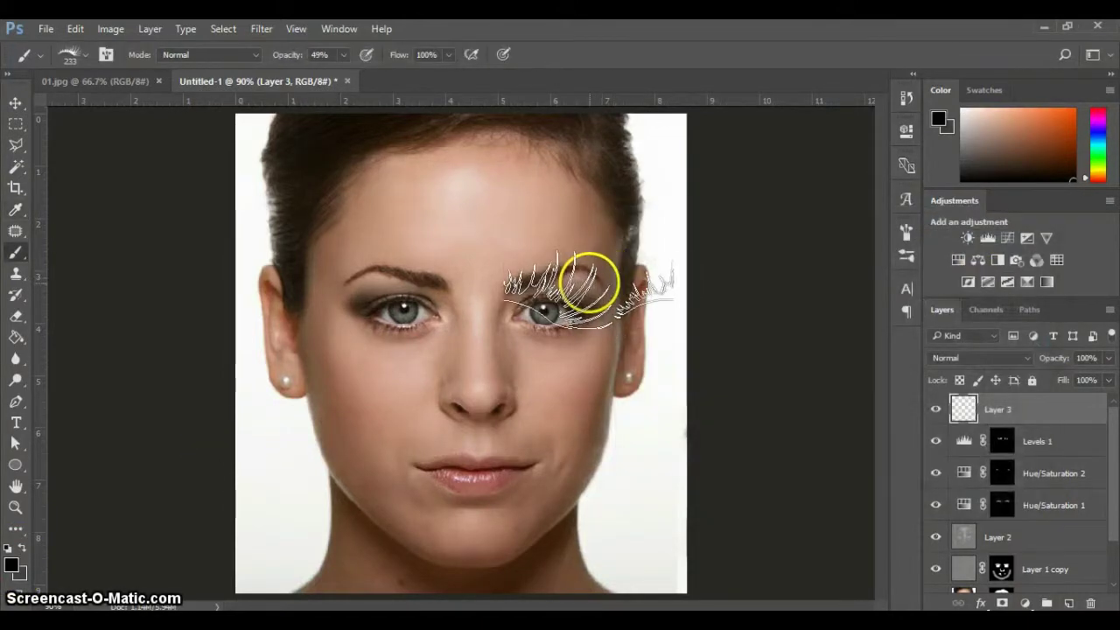
key("bracketleft")
key("bracketleft")
key("bracketleft")
key("bracketleft")
key("bracketleft")
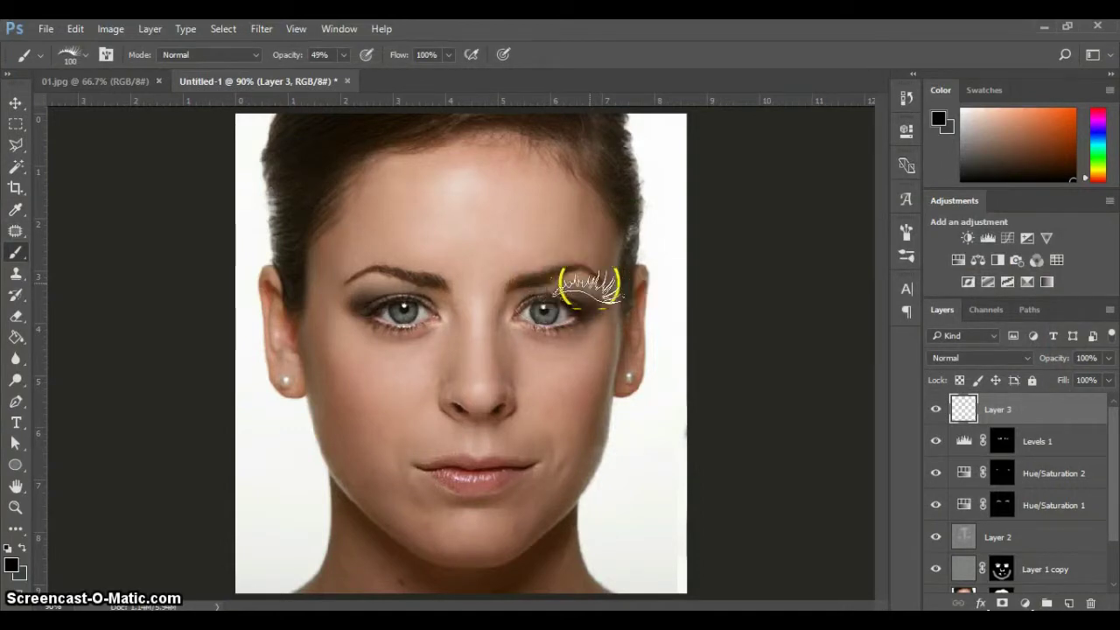
left_click_drag(589, 286, 590, 285)
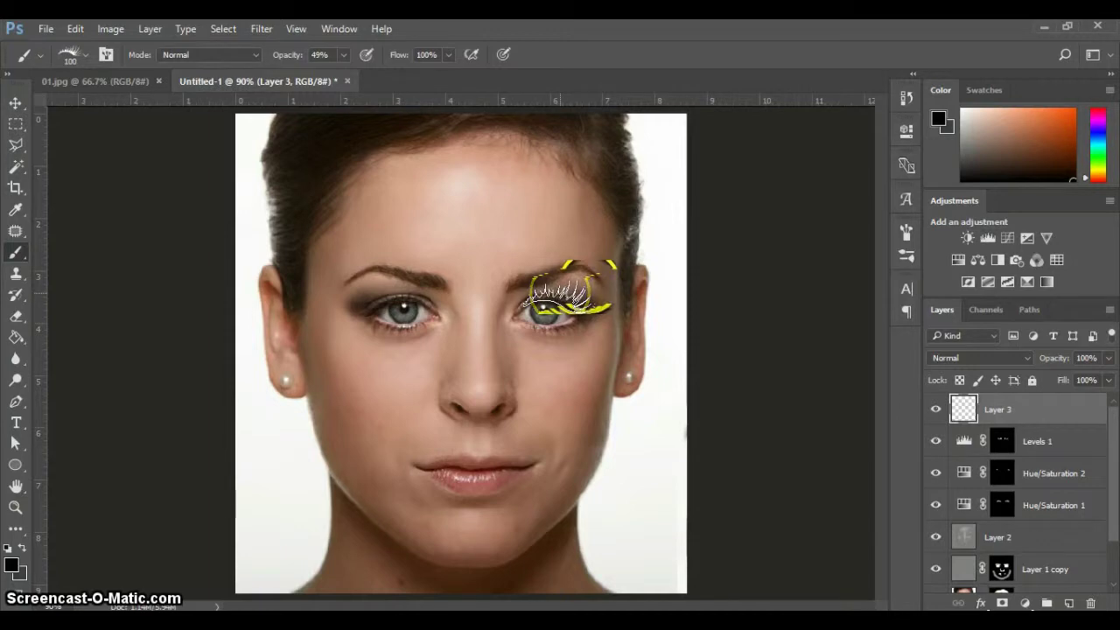
mouse_move(565, 298)
left_mouse_down()
mouse_move(813, 337)
mouse_move(656, 306)
left_mouse_up()
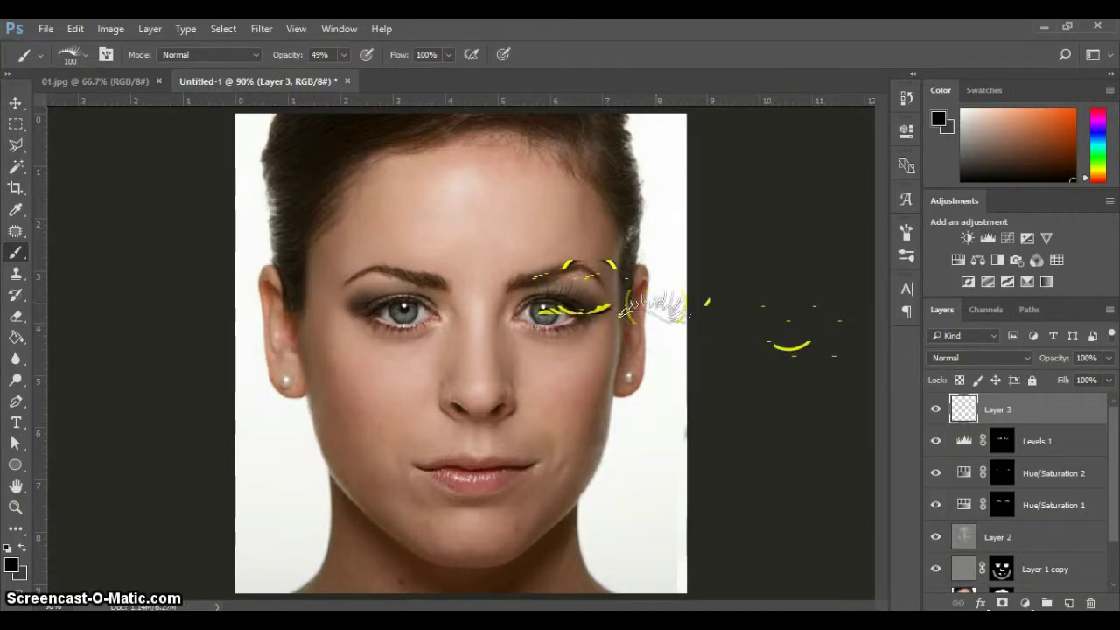
key("ctrl+z")
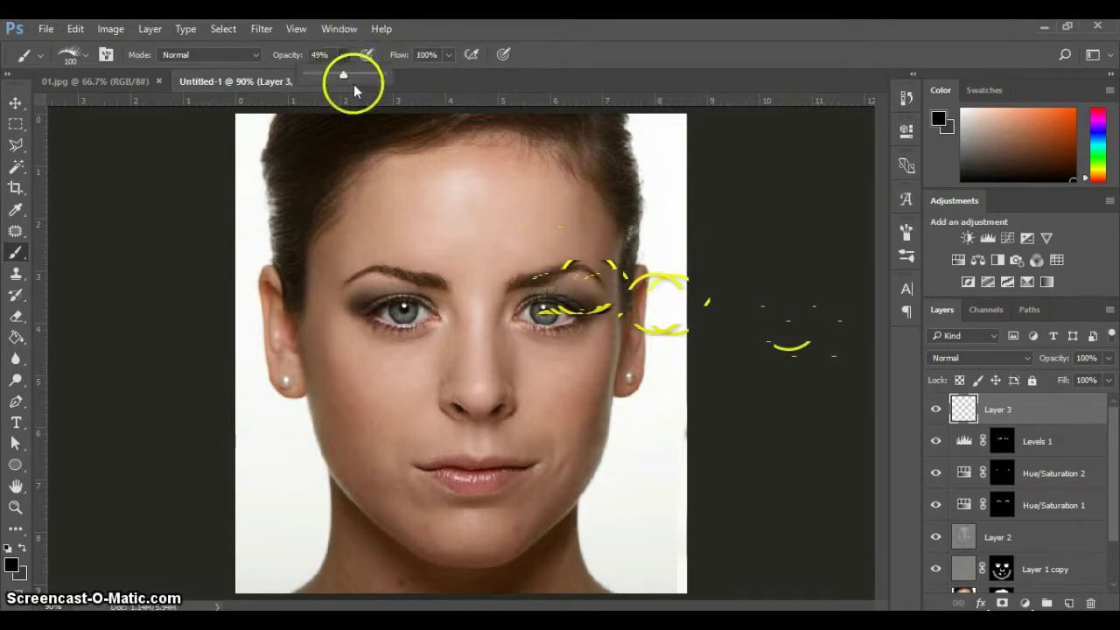
Stamp the eyelashes over the right-hand eye at 88% brush opacity and position them along the upper lid
left_click(373, 74)
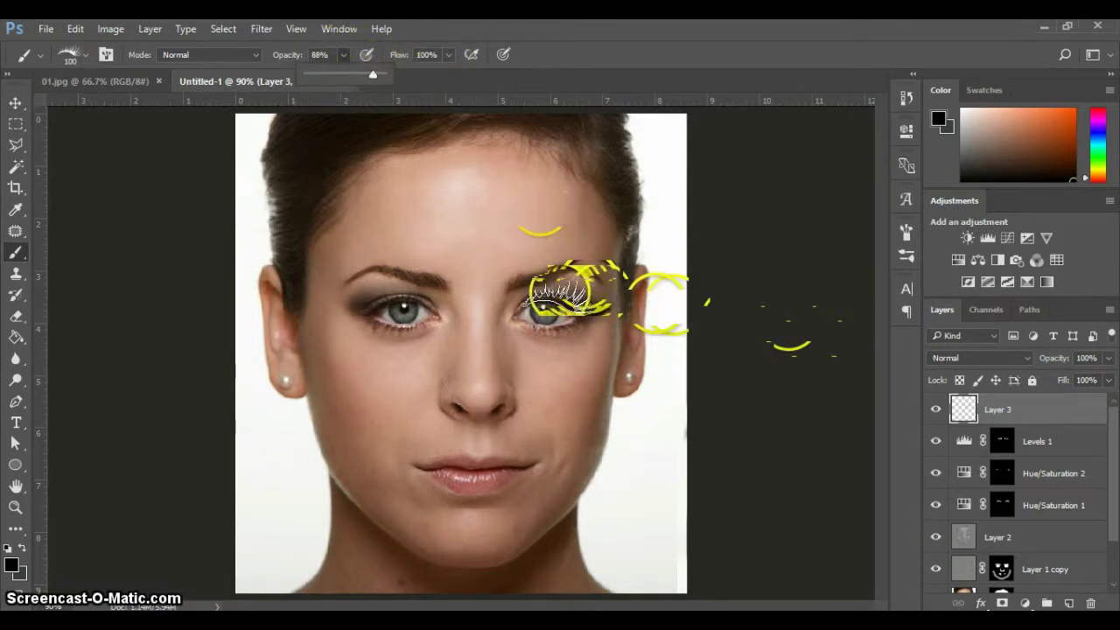
left_click_drag(553, 293, 546, 298)
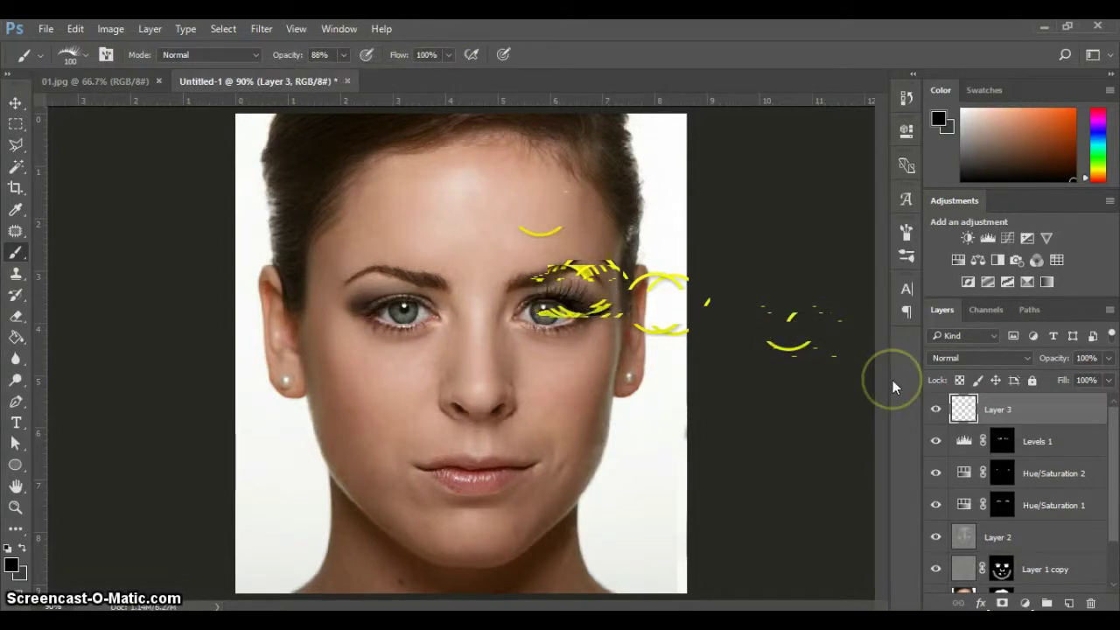
left_click(16, 102)
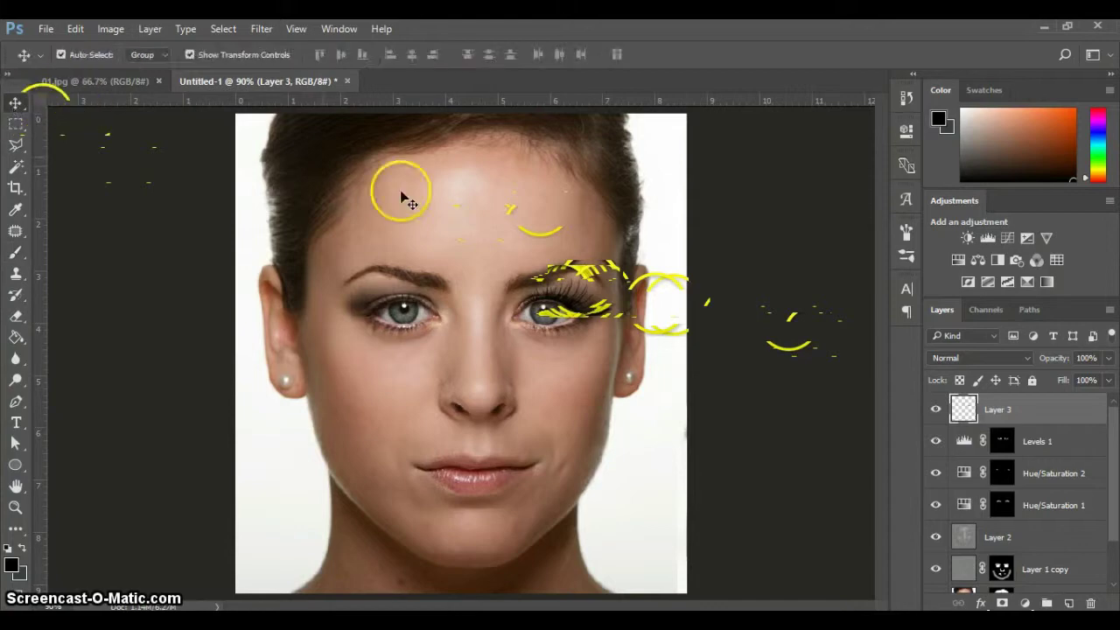
left_click_drag(663, 315, 571, 311)
Distort the stamped eyelashes slightly with Free Transform, extending their lower outer corner to fit the right-hand eye
key("ctrl+t")
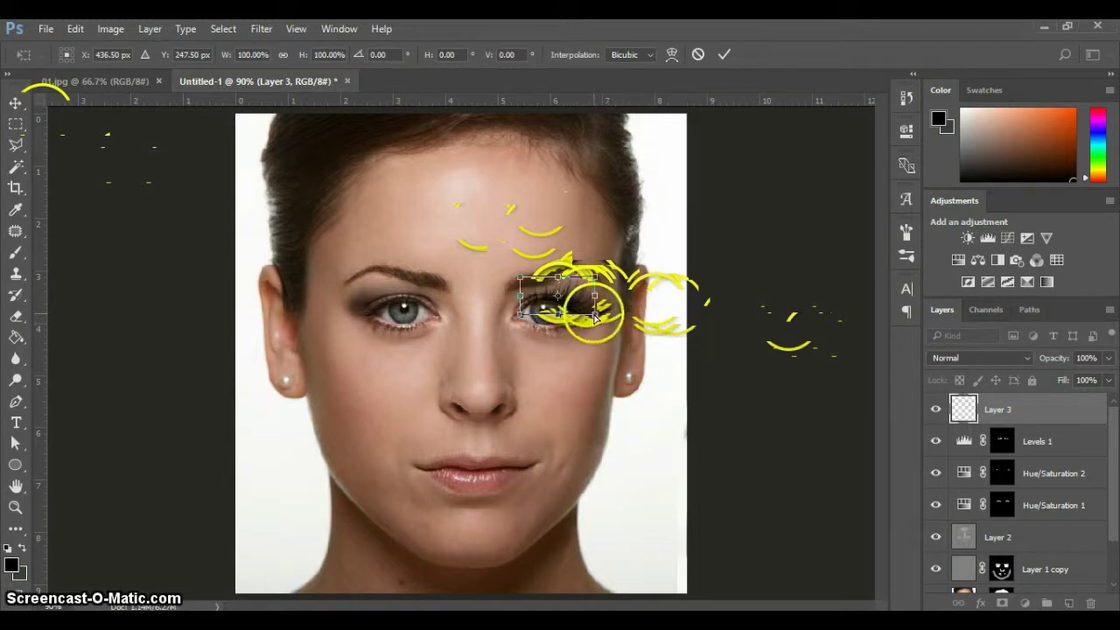
left_click_drag(595, 317, 596, 319)
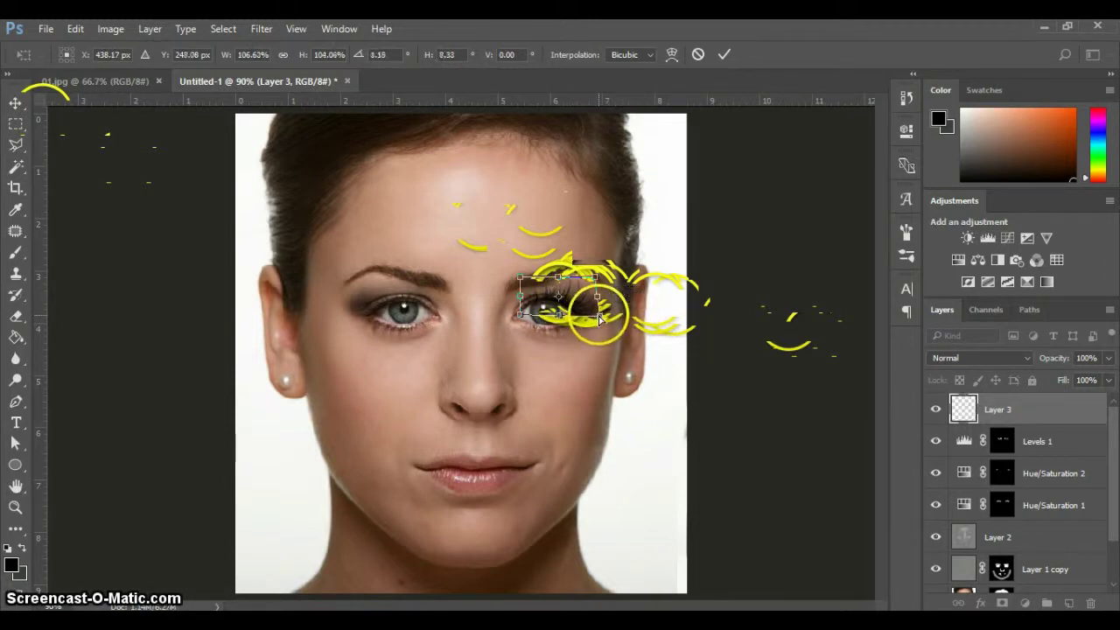
key("Return")
left_click(179, 236)
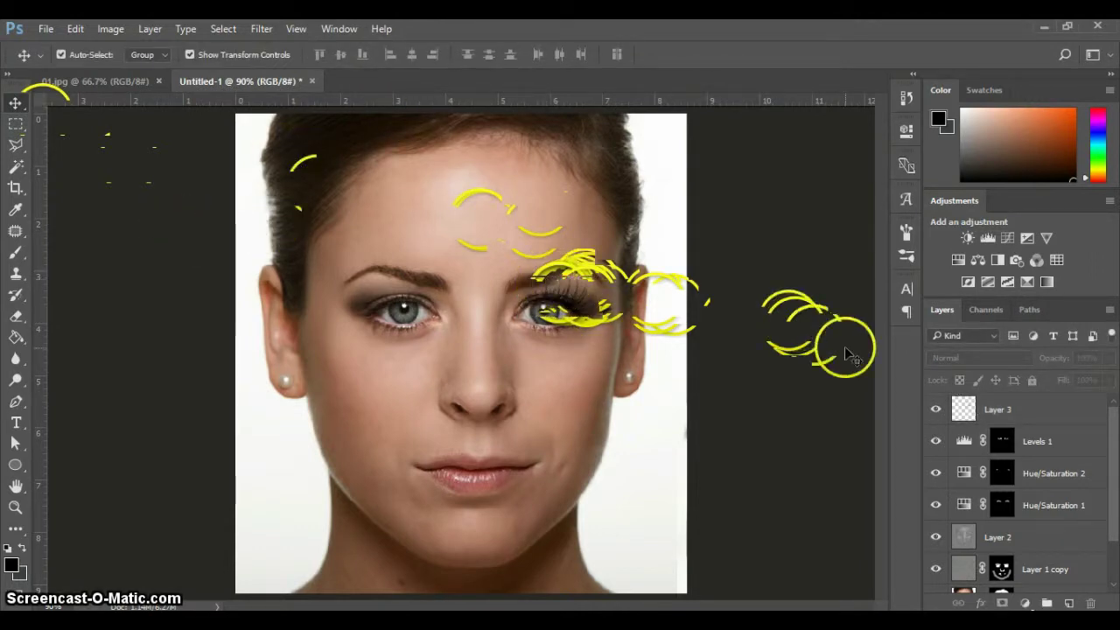
Duplicate the eyelash layer and flip the copy horizontally
left_click(973, 410)
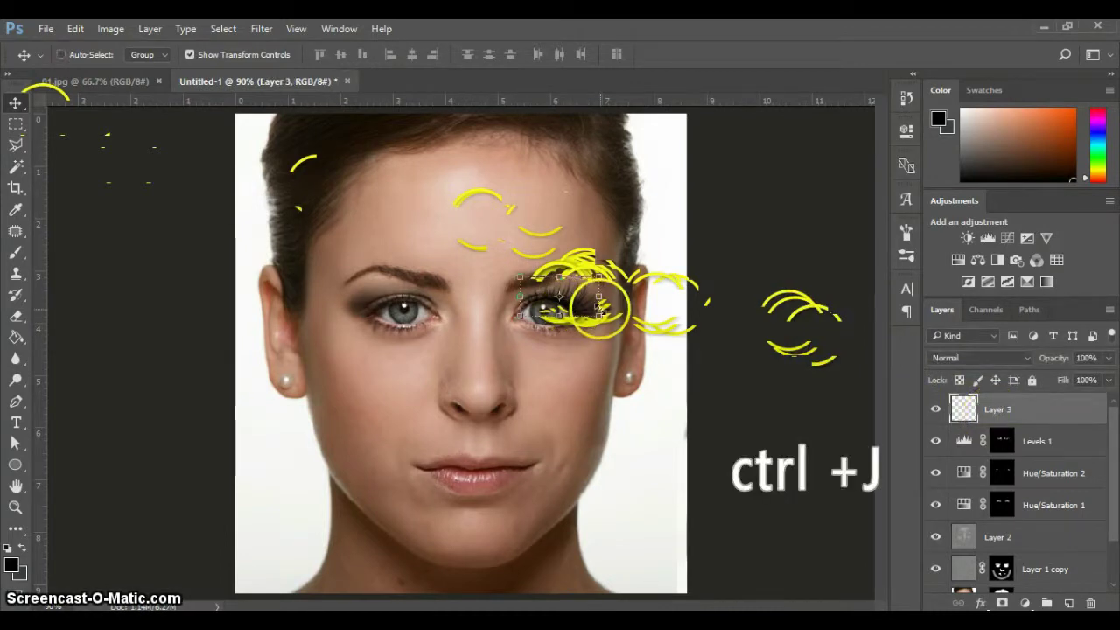
key("ctrl+j")
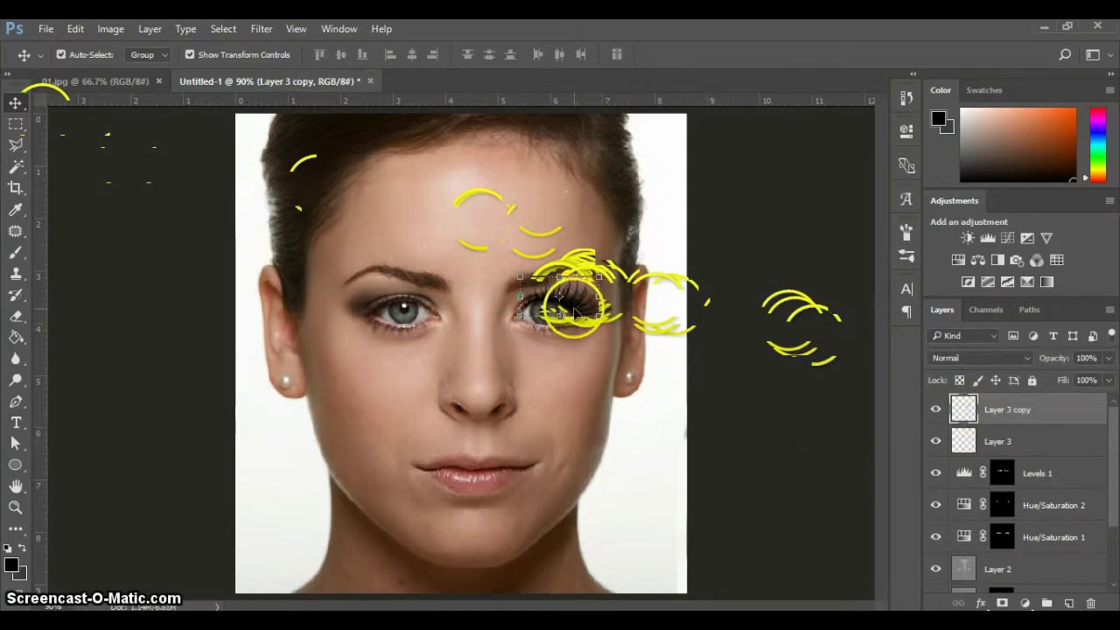
key("ctrl+t")
right_click(576, 310)
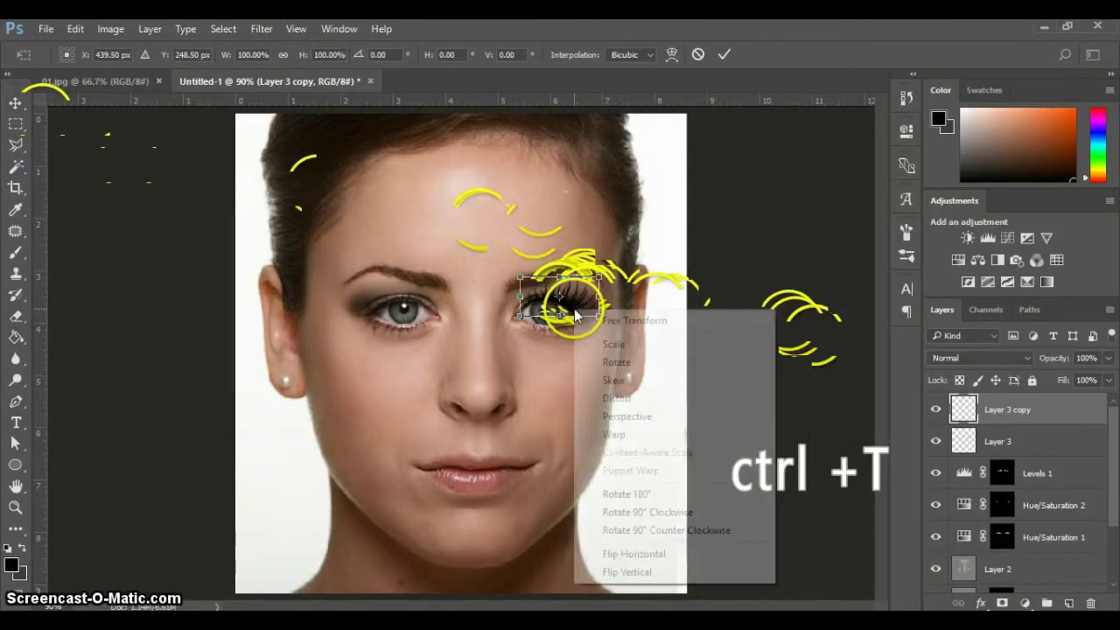
left_click(658, 557)
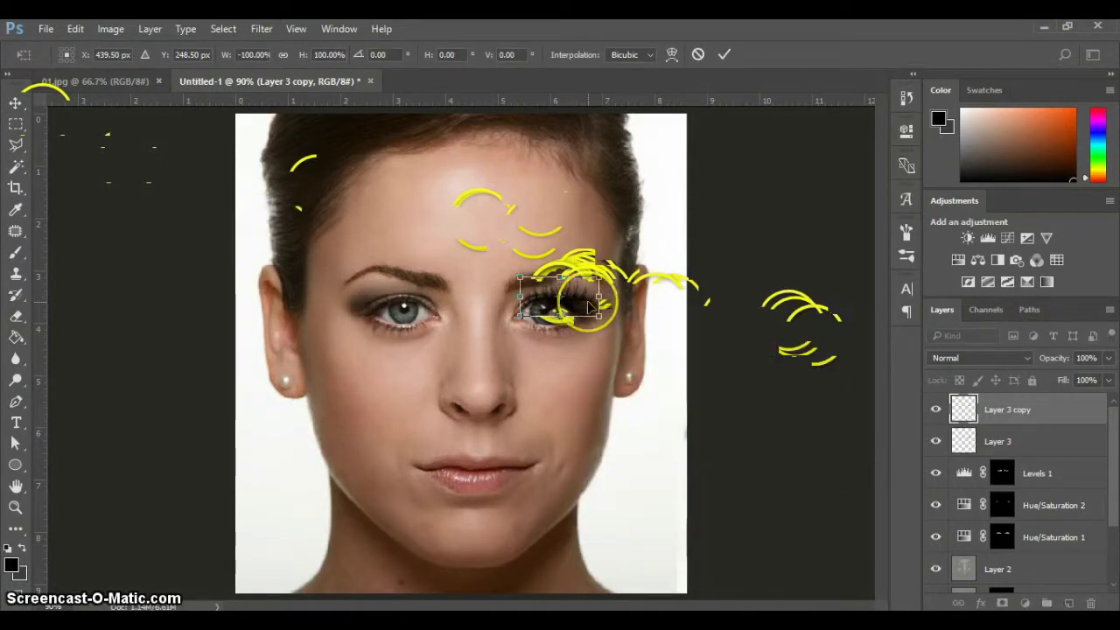
Move the flipped eyelashes onto the left-hand eye and stretch their outer corner to fit the lid
left_click_drag(585, 308, 422, 305)
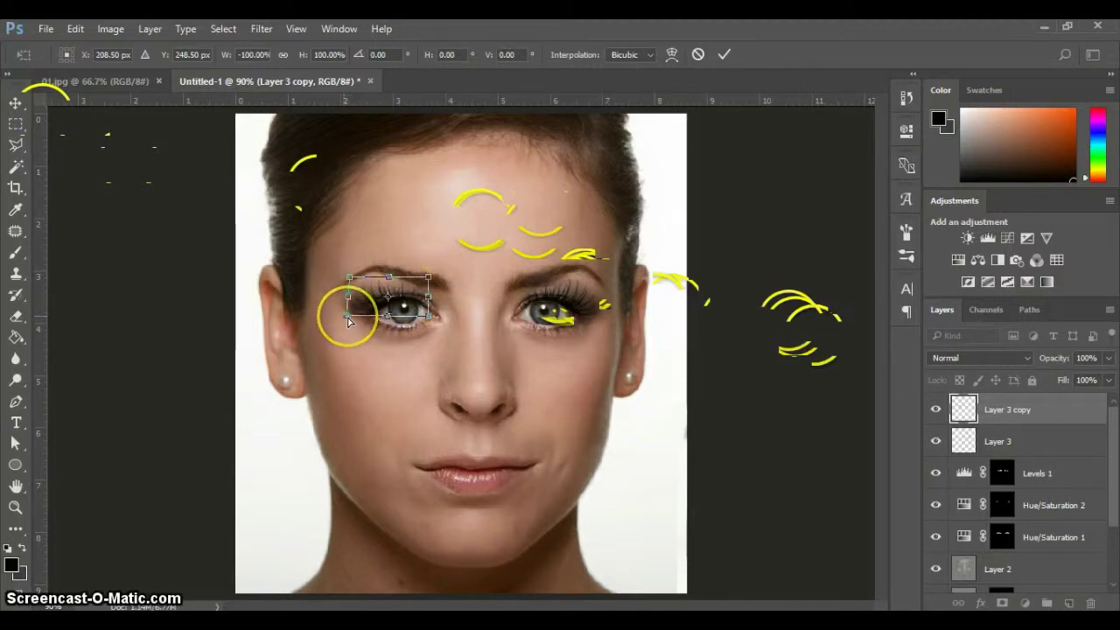
left_click_drag(347, 321, 342, 316)
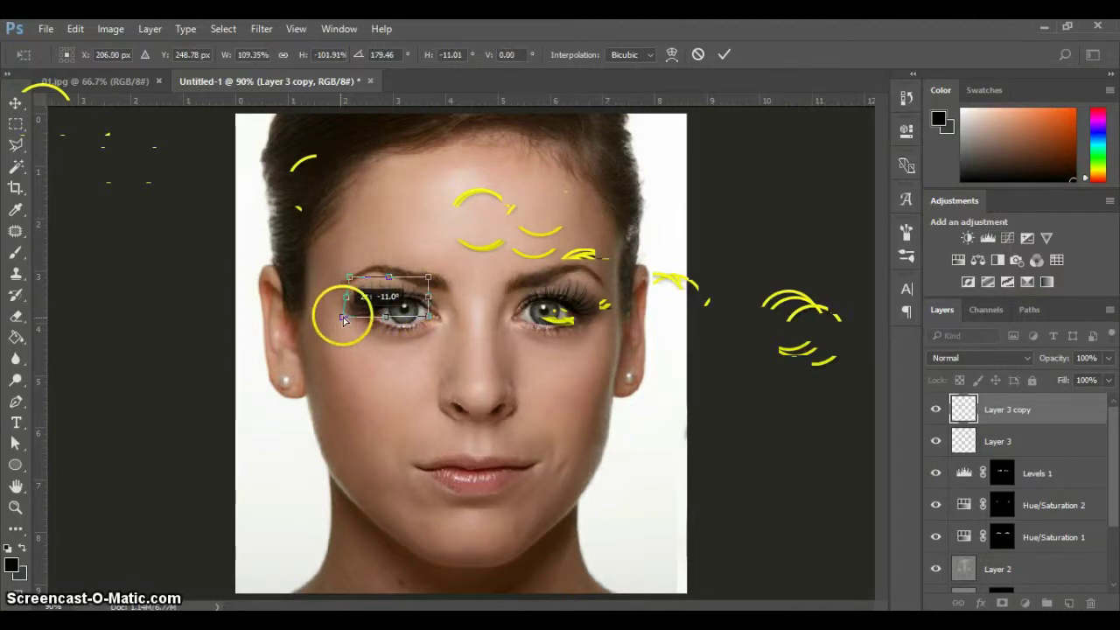
key("Return")
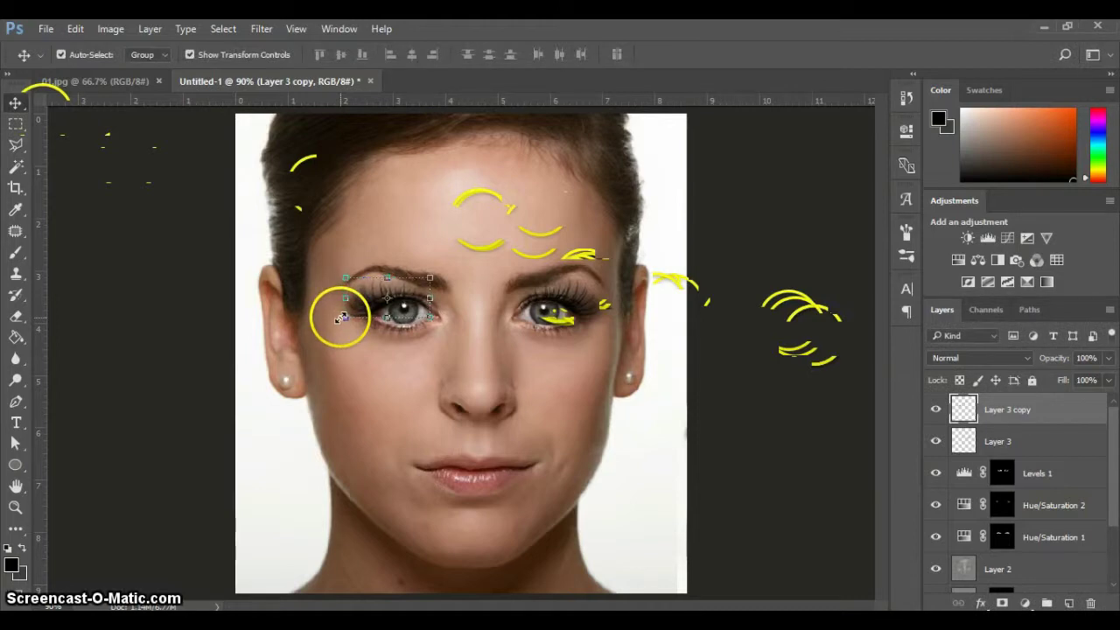
left_click(155, 301)
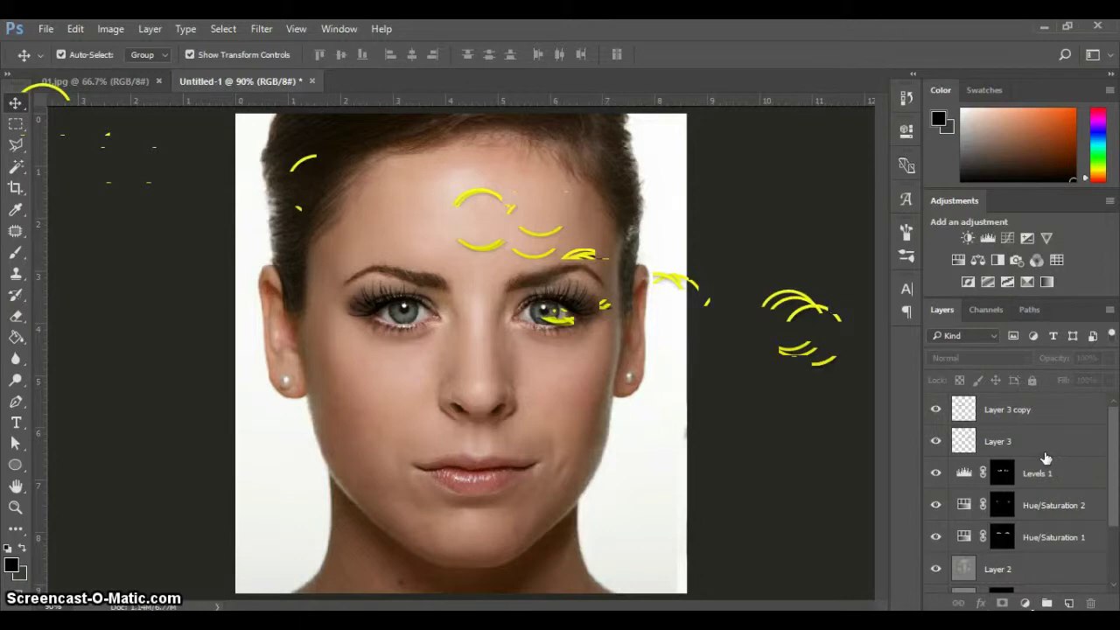
Add a colorized Hue/Saturation adjustment on top with hue 354, saturation 34 and lightness -19, and invert its mask
left_click(1030, 409)
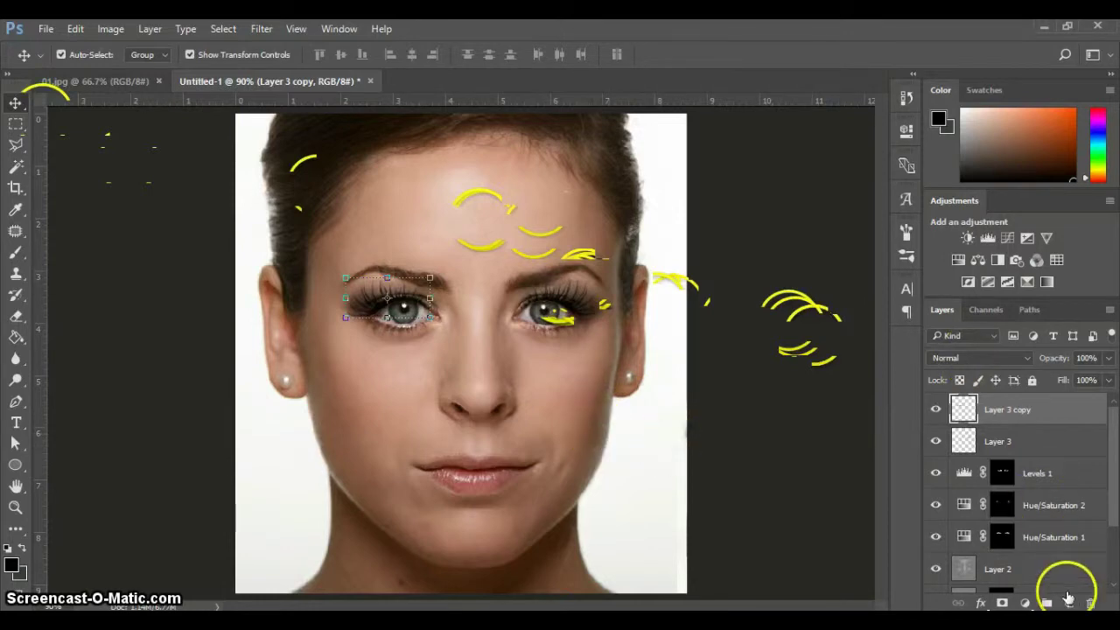
left_click(958, 261)
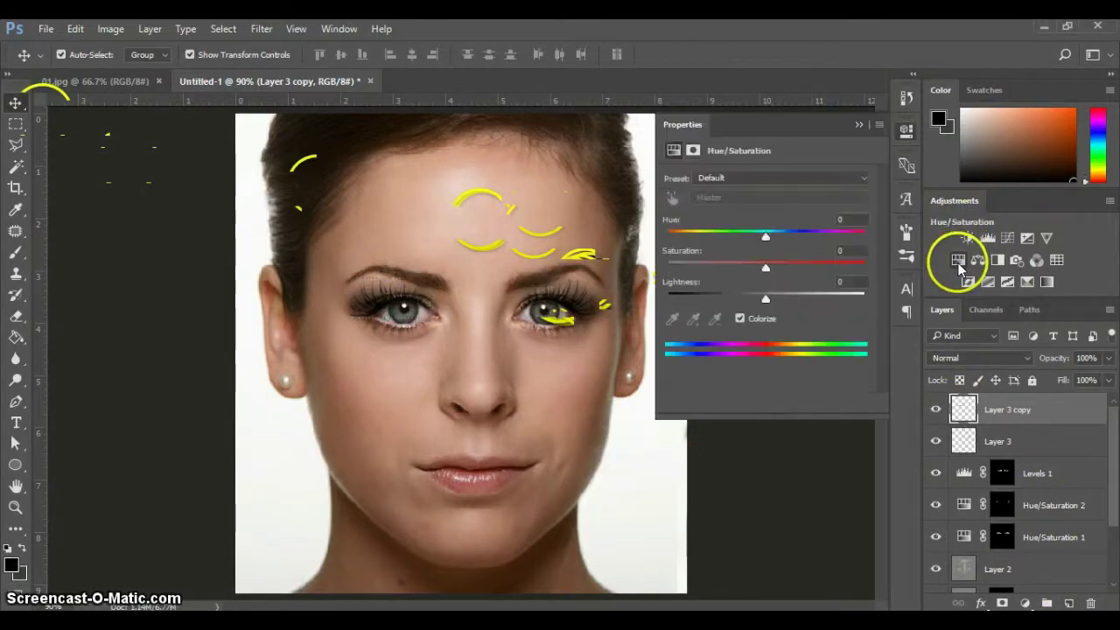
left_click(742, 318)
left_click_drag(714, 267, 776, 267)
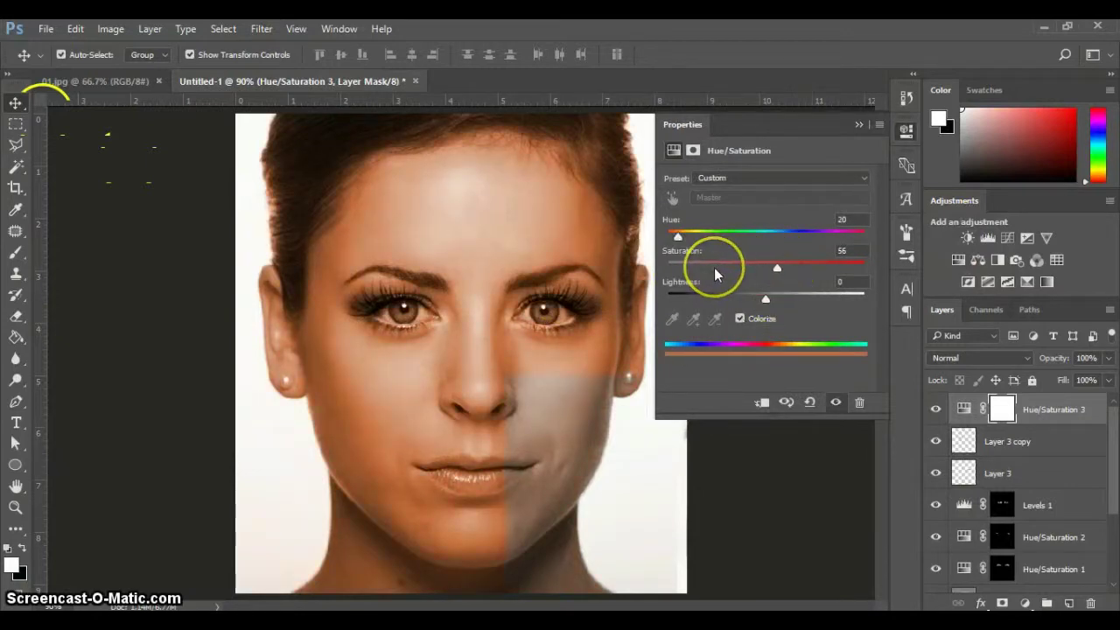
left_click_drag(677, 236, 841, 236)
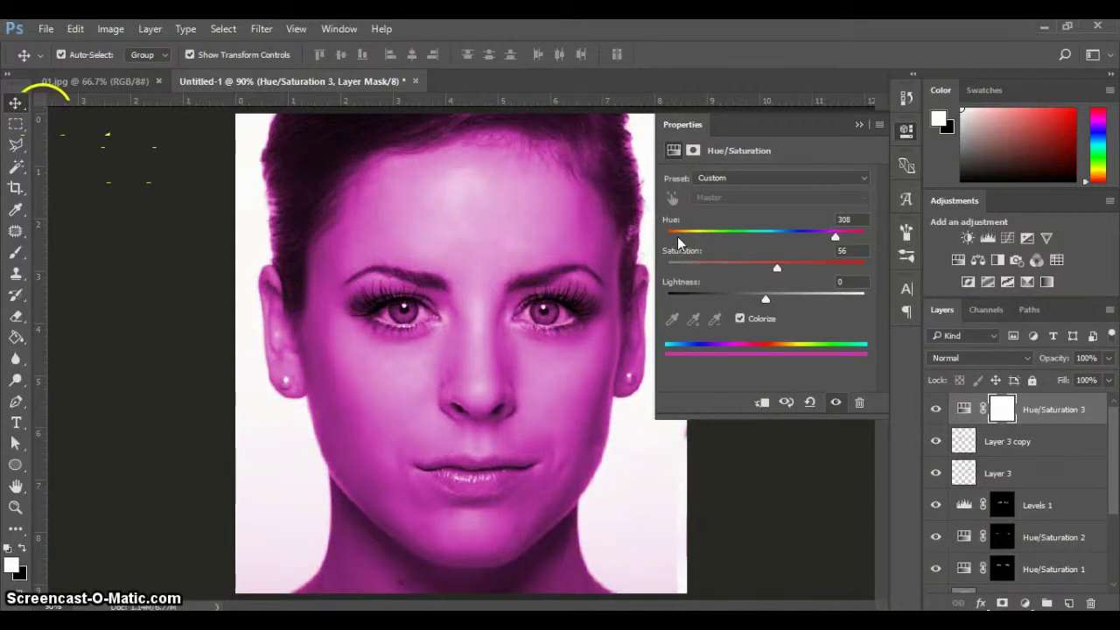
left_click(797, 261)
left_click_drag(776, 267, 747, 300)
left_click(863, 219)
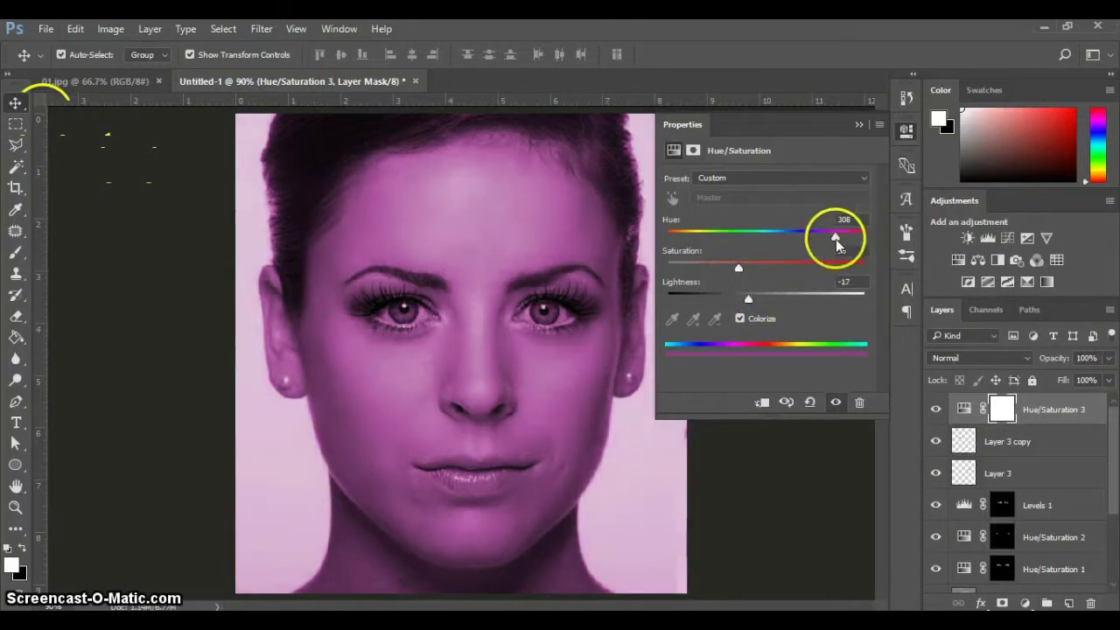
left_click_drag(836, 239, 849, 238)
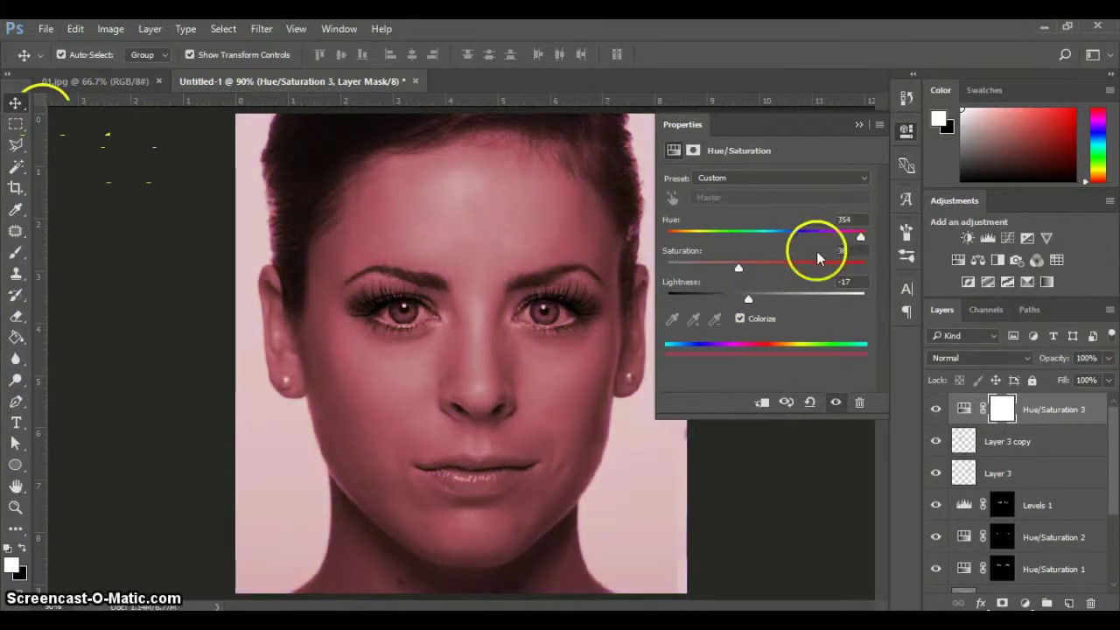
left_click_drag(738, 267, 747, 296)
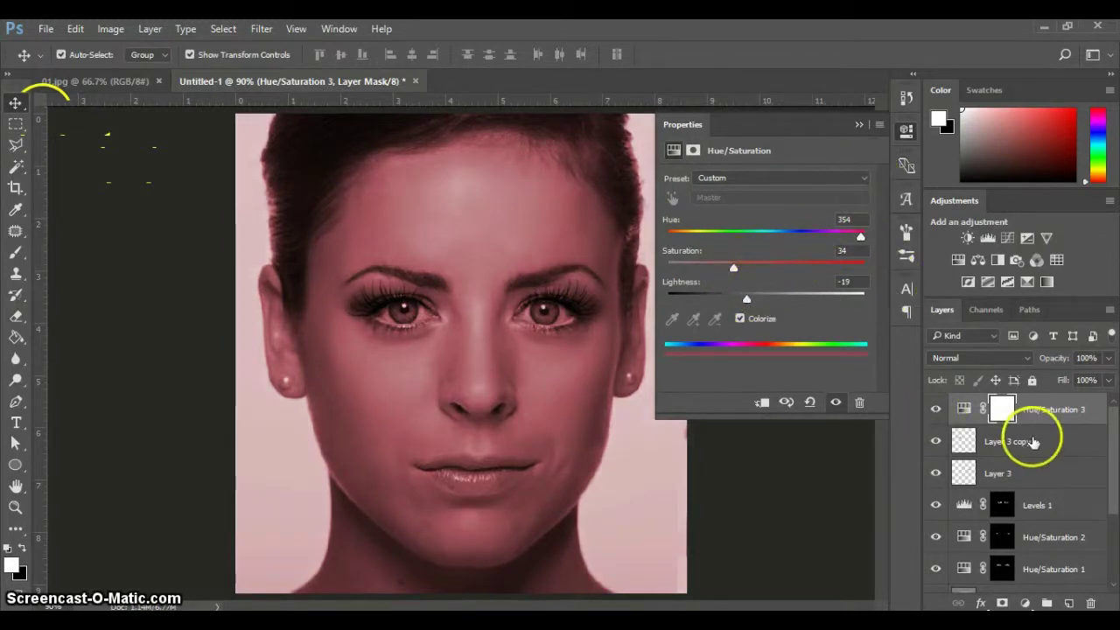
left_click(1002, 409)
key("ctrl+i")
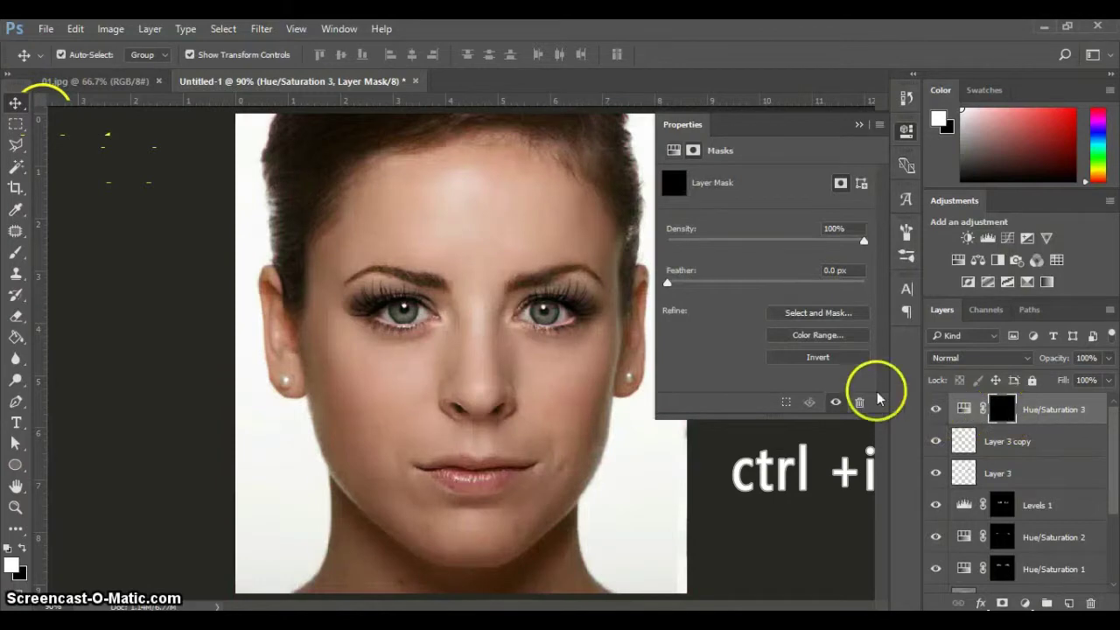
Switch to a soft round brush with 0% hardness and a size of 125 px
left_click(14, 252)
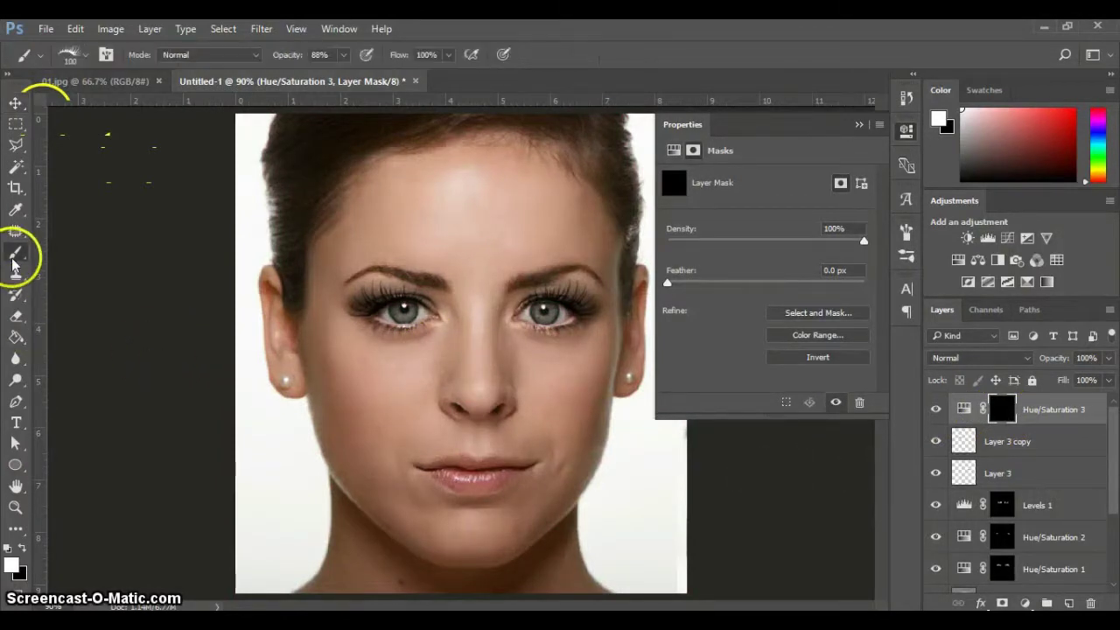
left_click(85, 55)
left_click(55, 180)
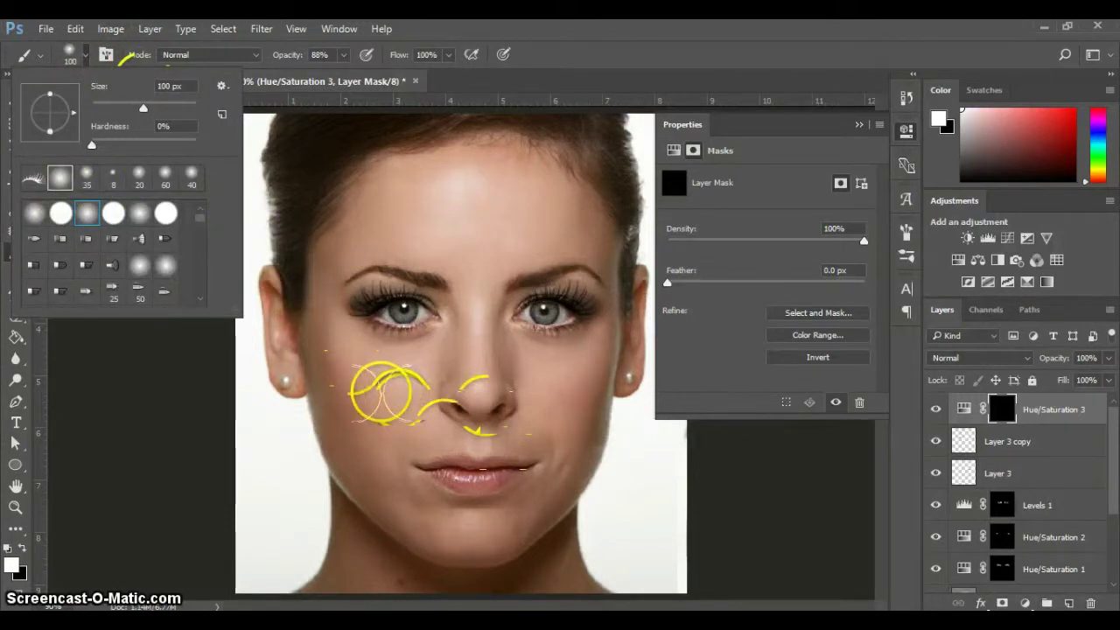
left_click(71, 53)
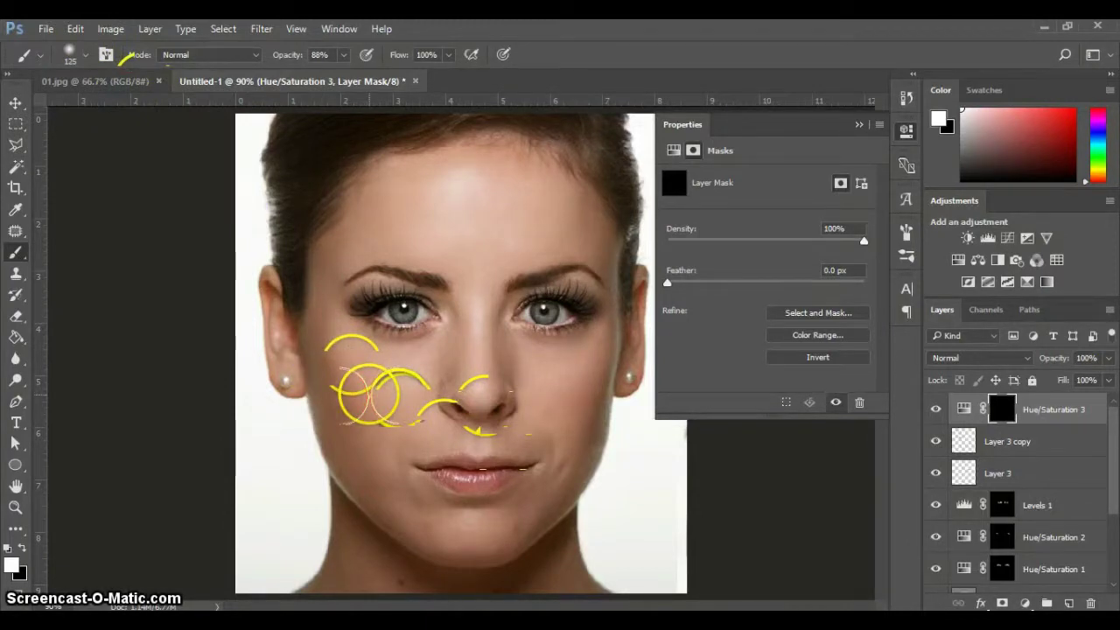
Paint blush onto both cheeks in the adjustment mask and lower the adjustment layer's opacity to 23%
left_click_drag(345, 374, 394, 398)
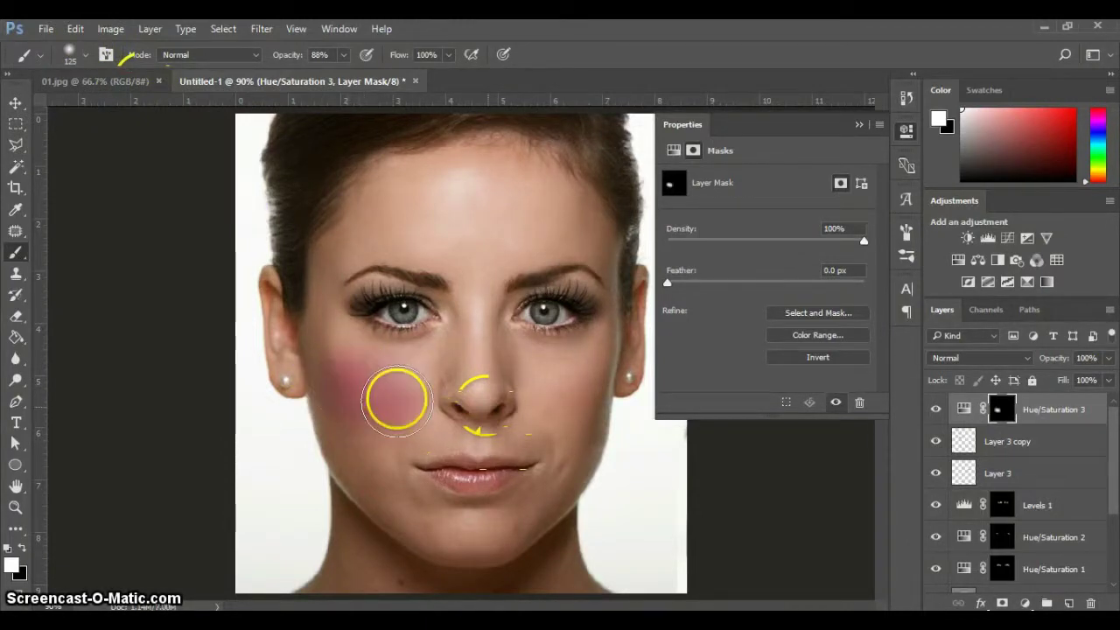
left_click_drag(560, 382, 564, 411)
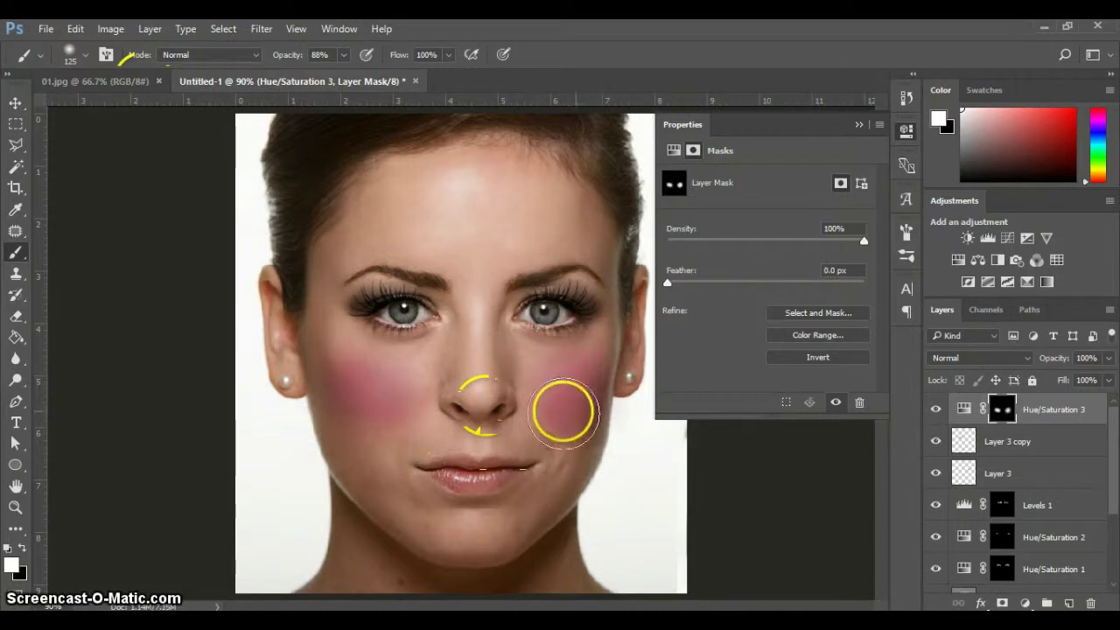
left_click(1109, 358)
left_click_drag(1063, 375, 1050, 378)
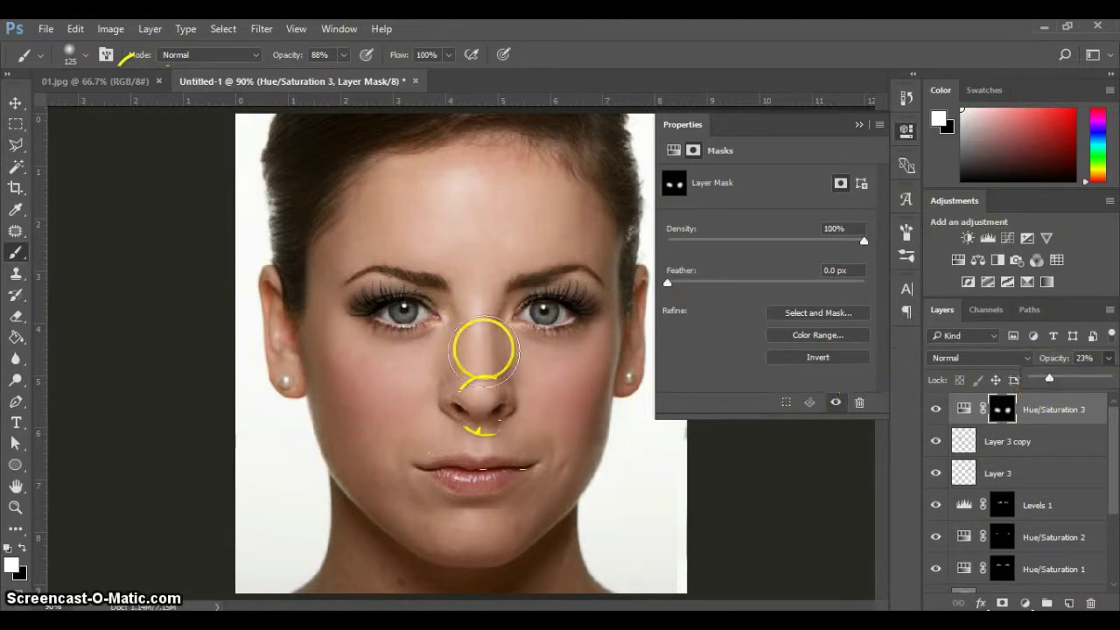
Paint the tint down the bridge of the nose on the mask with a 45 px brush at 35% opacity
key("bracketleft")
key("bracketleft")
key("bracketleft")
key("bracketleft")
key("bracketleft")
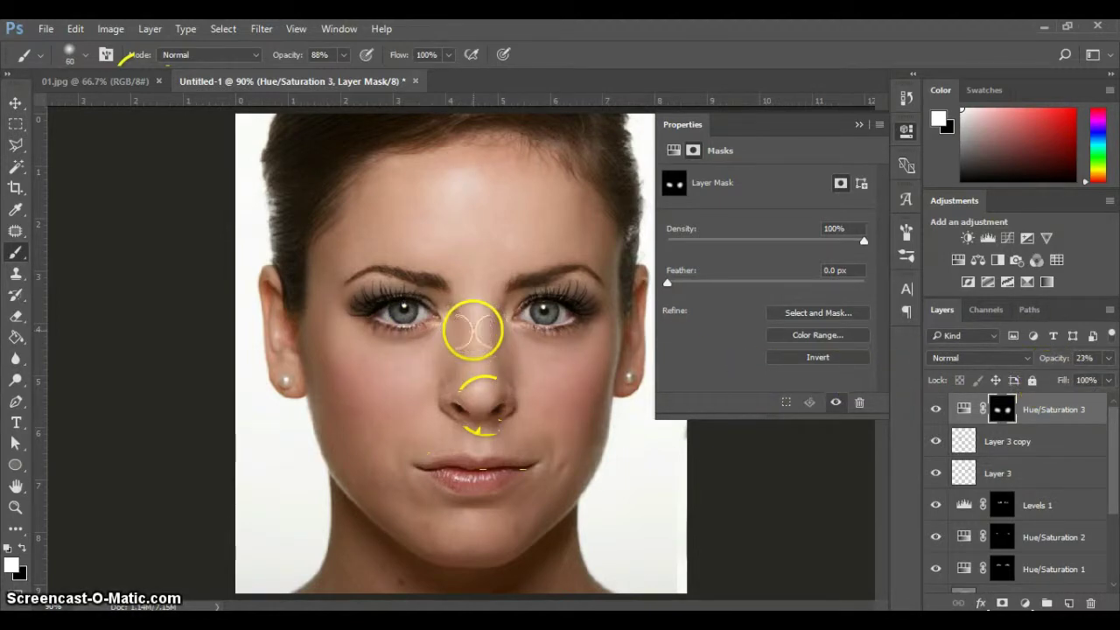
left_click(343, 54)
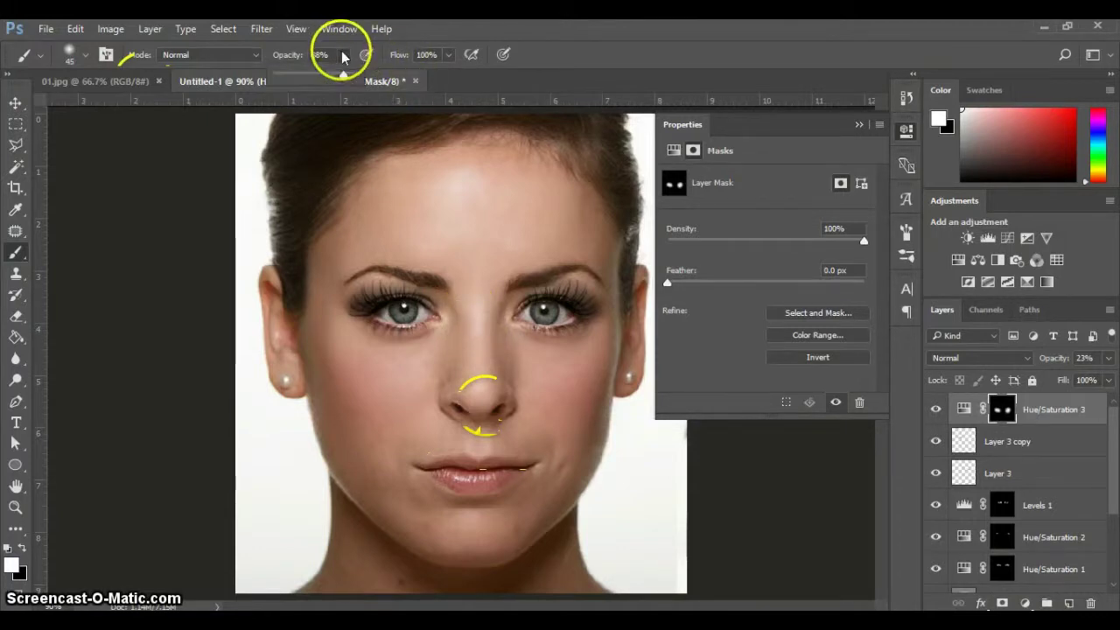
left_click(303, 75)
left_click(480, 291)
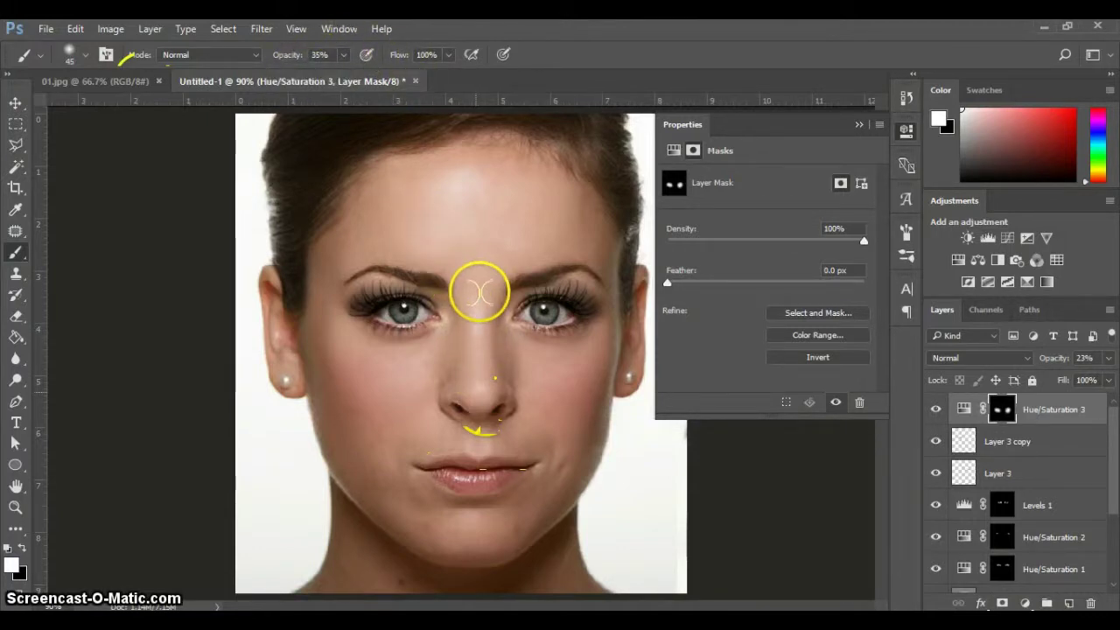
left_click_drag(479, 291, 481, 391)
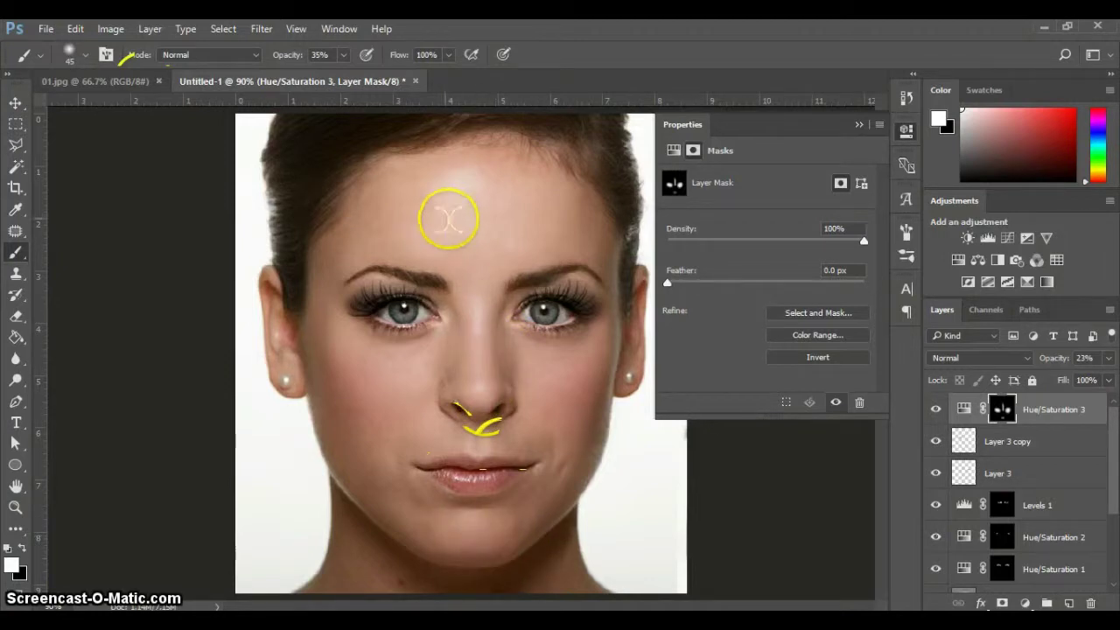
Enlarge the brush to 90 px and paint the tint across the forehead on the mask
key("bracketright")
key("bracketright")
key("bracketright")
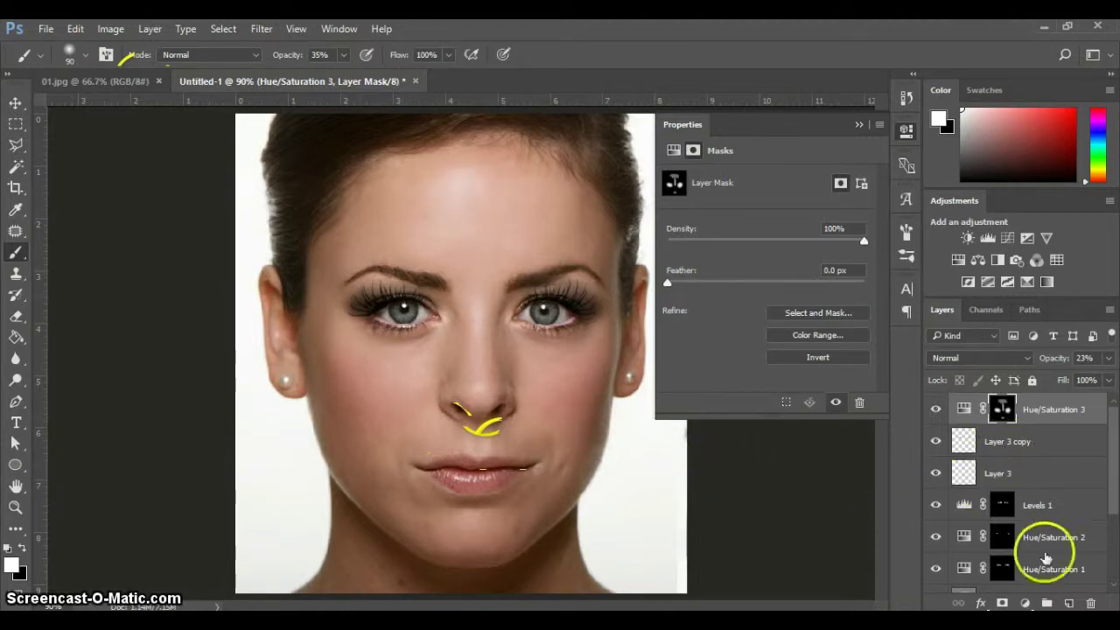
Add a Hue/Saturation adjustment layer colorized to a deep dark red, with hue 360, strong saturation and reduced lightness
left_click(959, 261)
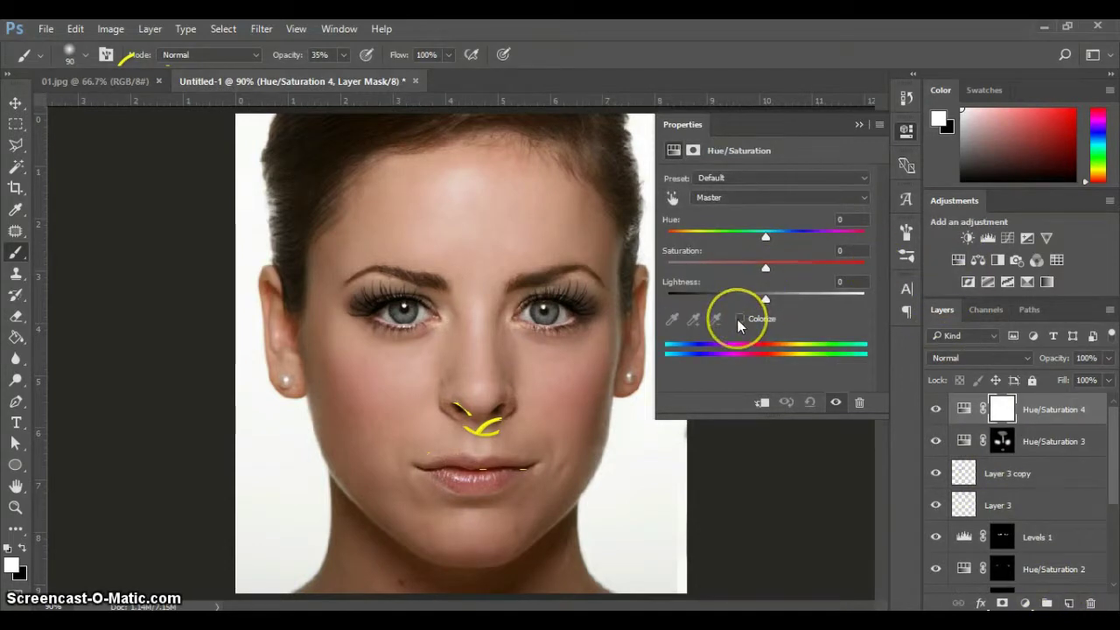
left_click(739, 318)
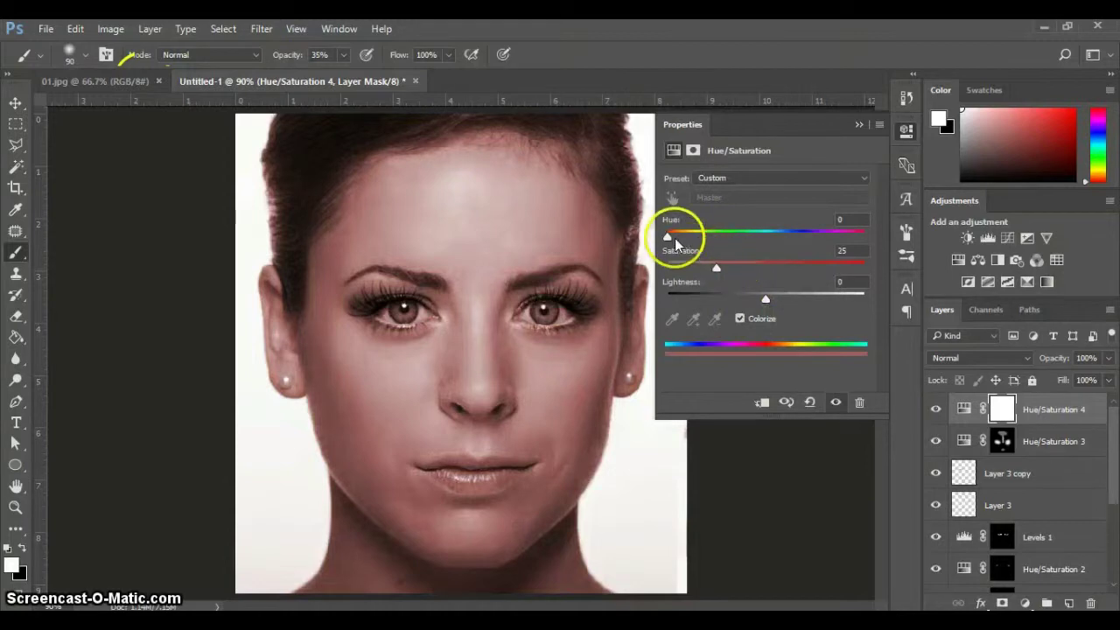
left_click_drag(668, 237, 863, 237)
left_click_drag(716, 267, 802, 267)
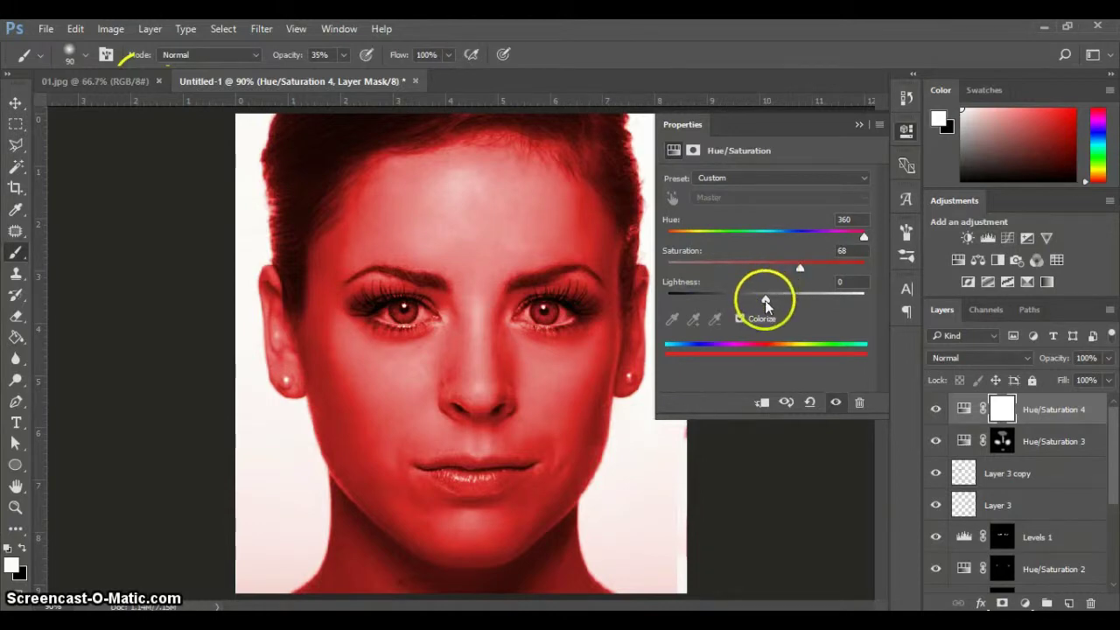
left_click_drag(767, 302, 731, 300)
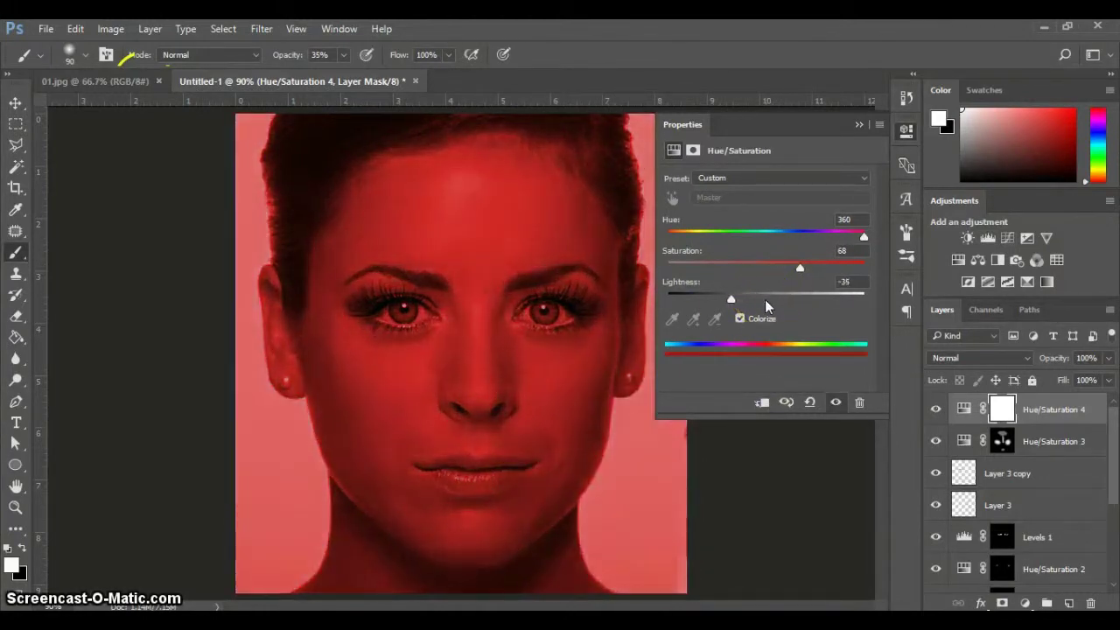
left_click_drag(803, 271, 823, 269)
left_click_drag(729, 296, 706, 299)
Invert the new adjustment layer's mask to black and set the brush opacity to 100%
left_click(1002, 408)
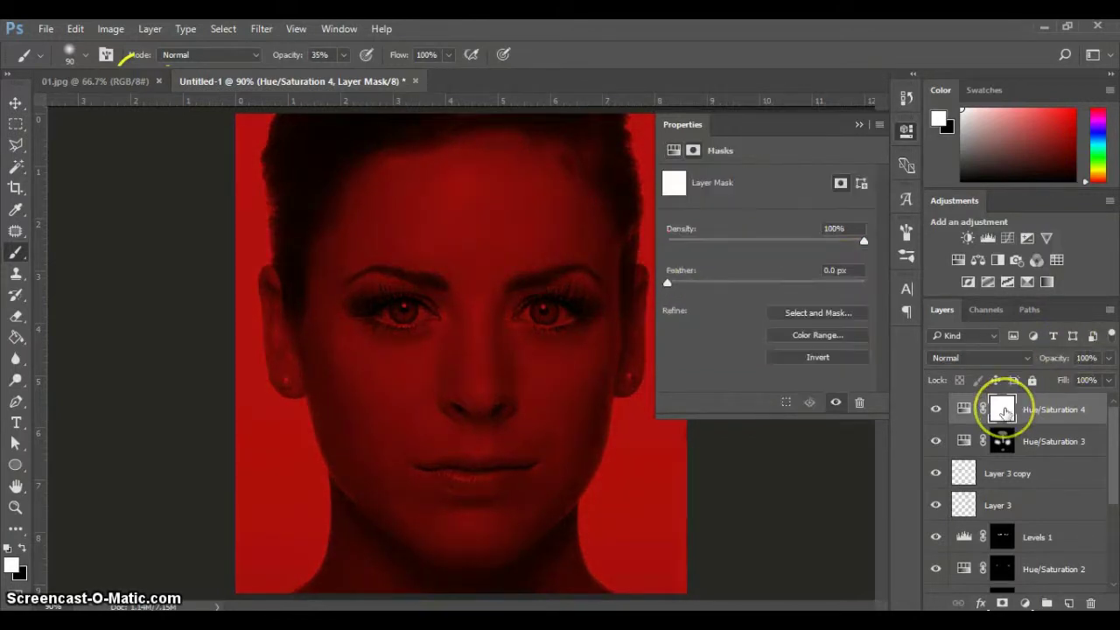
key("ctrl+i")
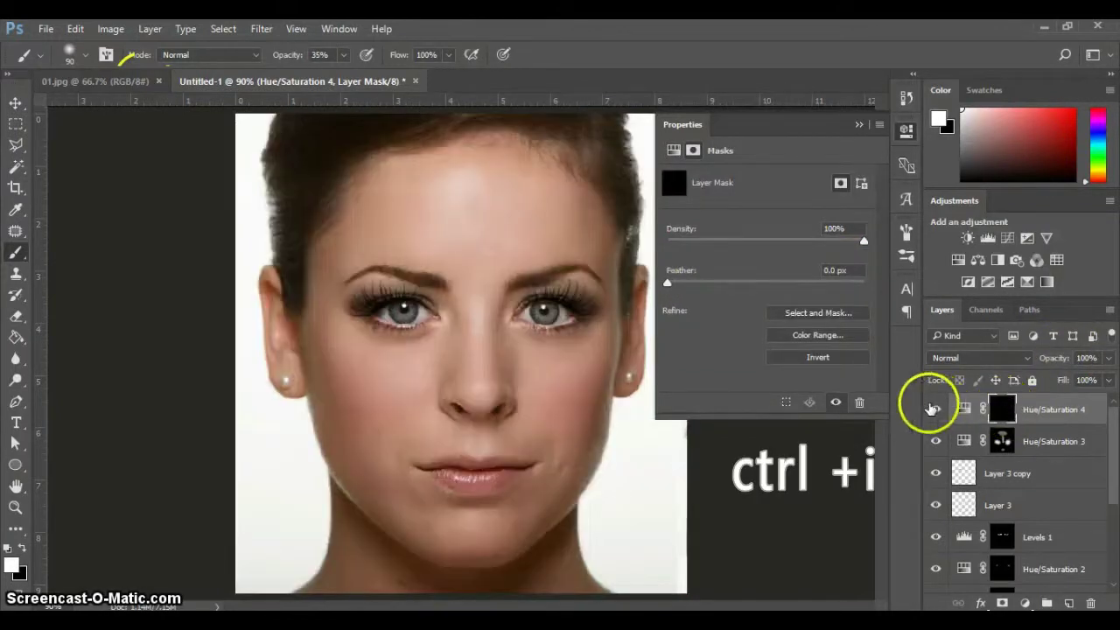
left_click(345, 54)
key("0")
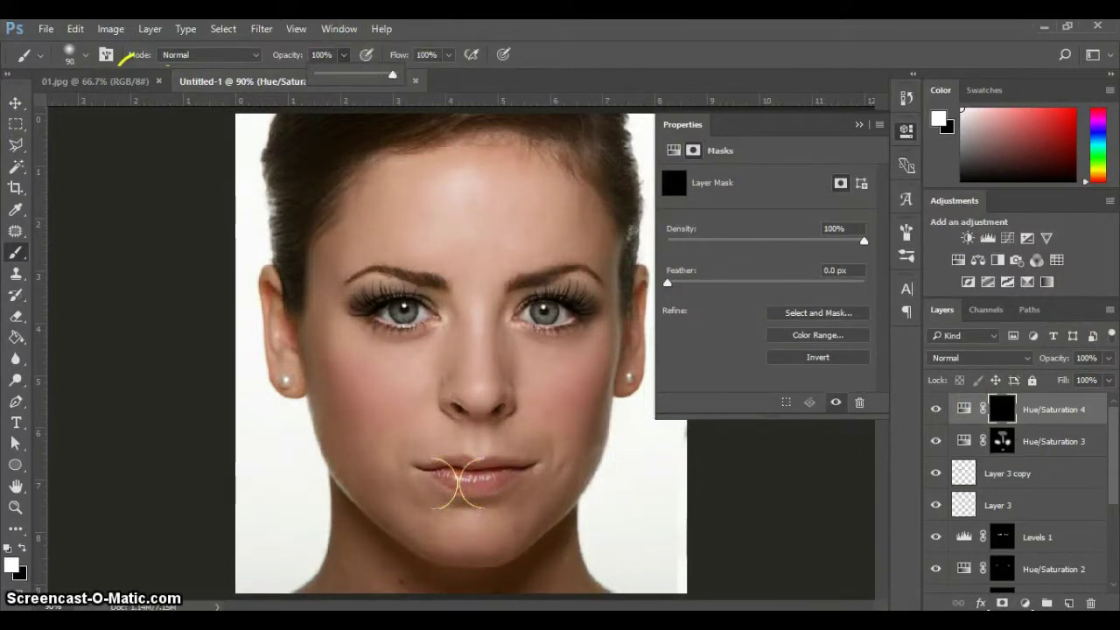
Reduce the brush to 20 px and paint the dark red tint over the lips on the mask
key("bracketleft")
key("bracketleft")
key("bracketleft")
key("bracketleft")
key("bracketleft")
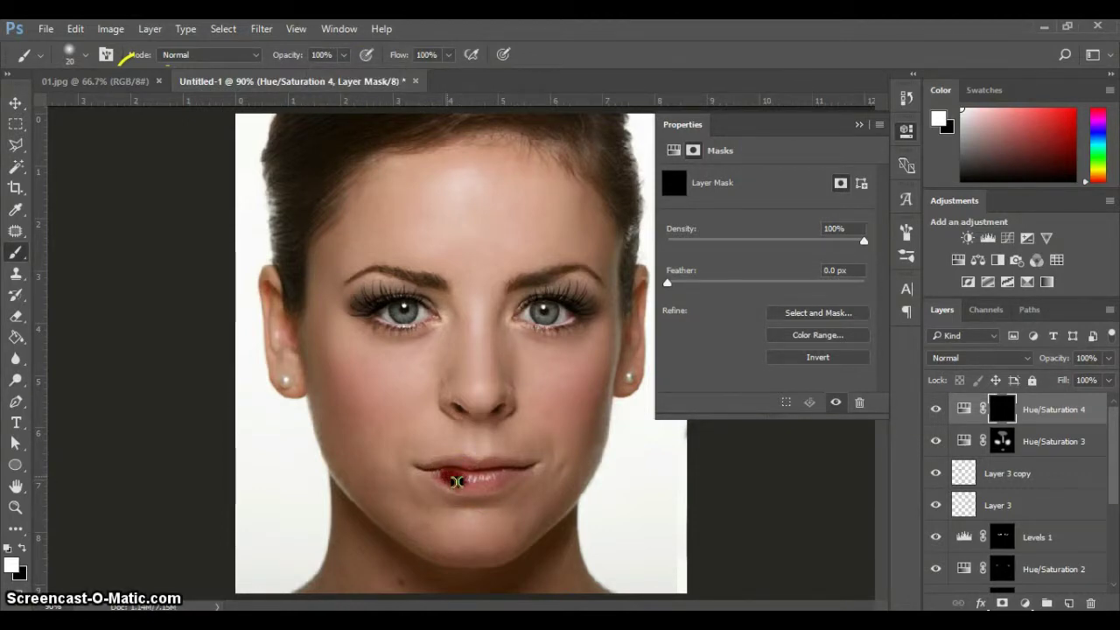
mouse_move(457, 481)
left_mouse_down()
mouse_move(429, 465)
mouse_move(436, 473)
left_mouse_up()
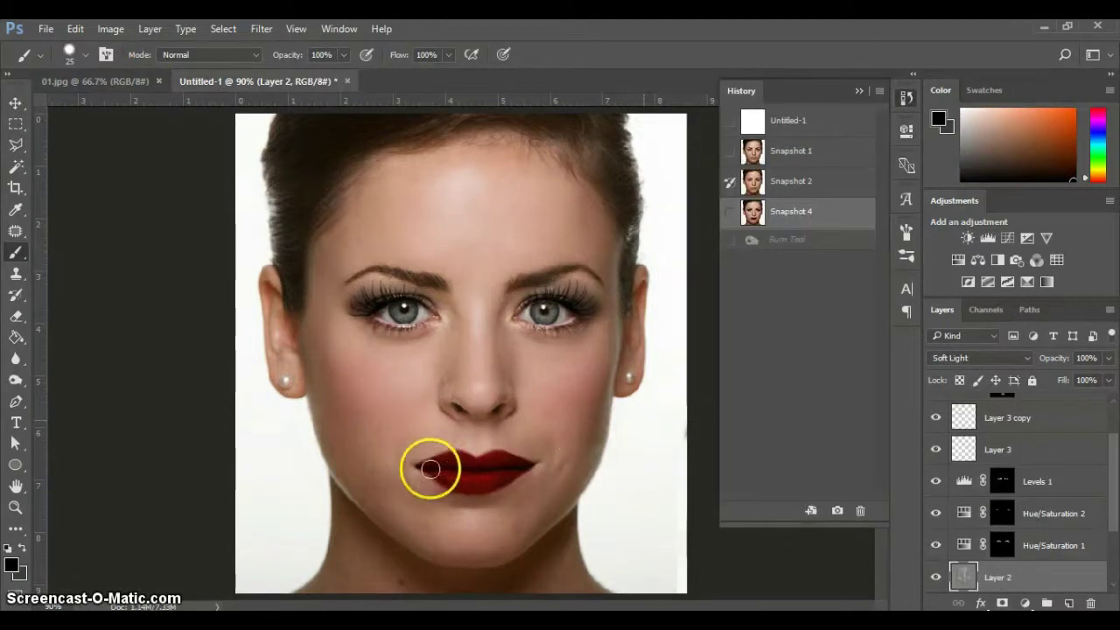
mouse_move(430, 465)
left_mouse_down()
mouse_move(527, 463)
mouse_move(512, 476)
mouse_move(512, 463)
mouse_move(526, 469)
mouse_move(442, 465)
mouse_move(523, 467)
mouse_move(457, 459)
mouse_move(466, 476)
mouse_move(491, 479)
mouse_move(461, 478)
mouse_move(489, 476)
mouse_move(449, 462)
mouse_move(499, 461)
mouse_move(349, 592)
left_mouse_up()
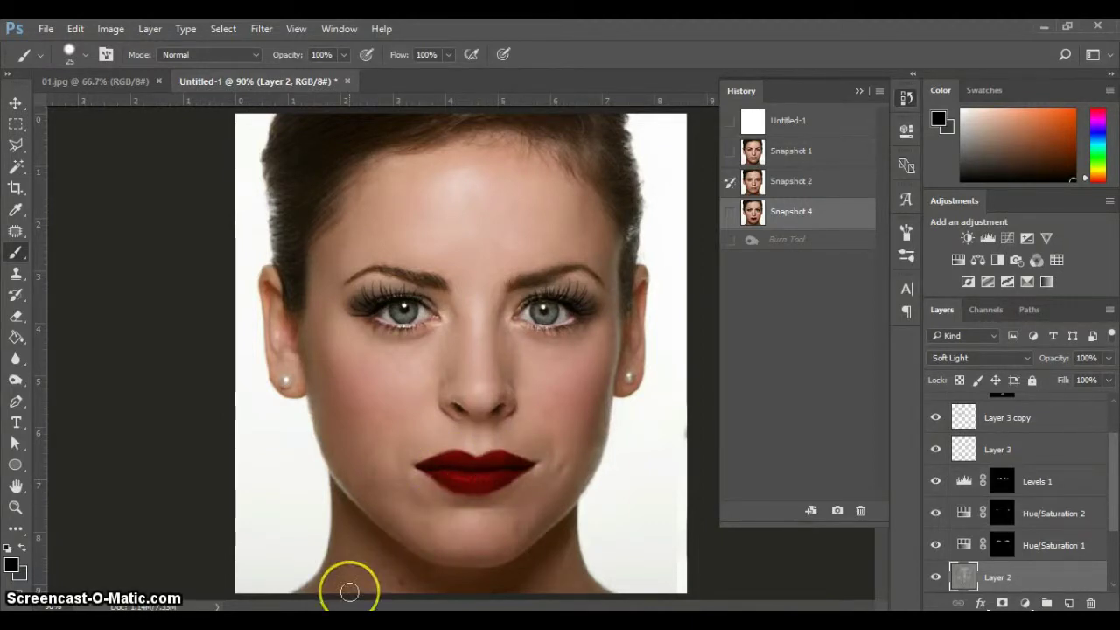